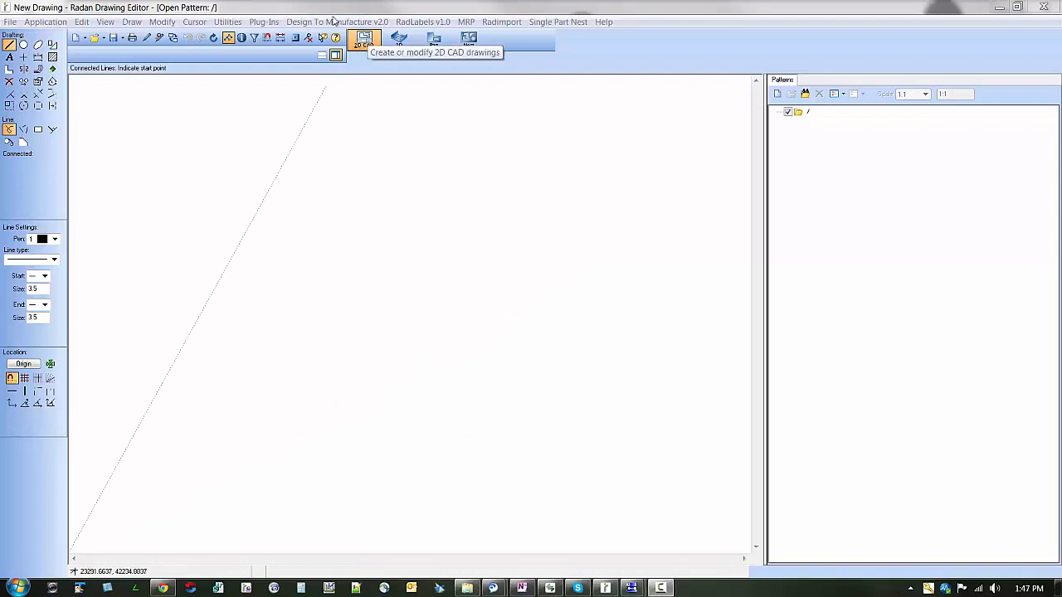
# Open the DXF drawing "63070 WT Model 3, 70mm VSB, G2.dxf" from the Desktop with the METRIC template.
pyautogui.click(95, 38)
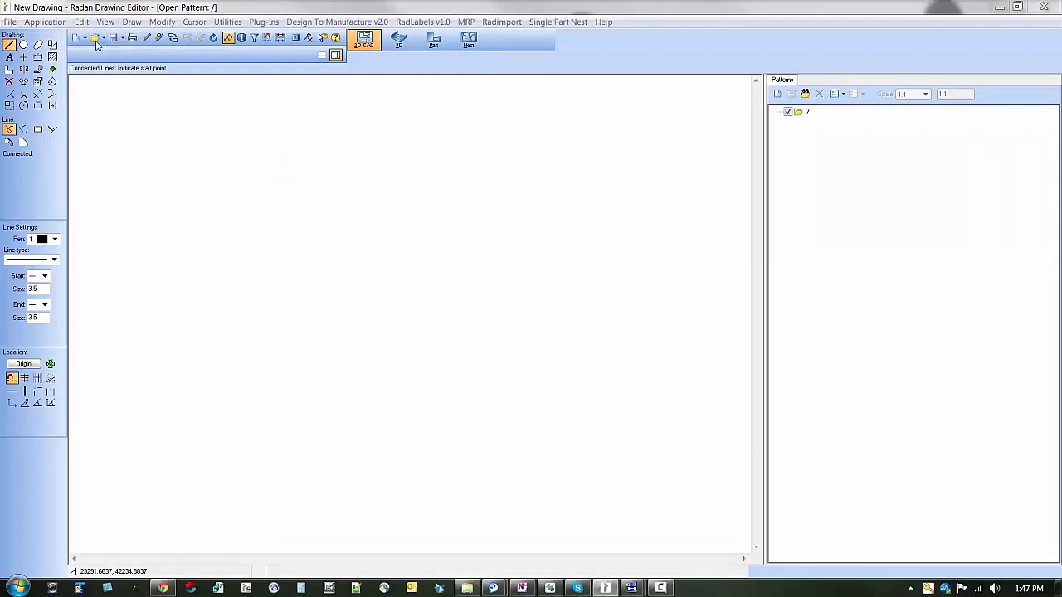
pyautogui.click(316, 164)
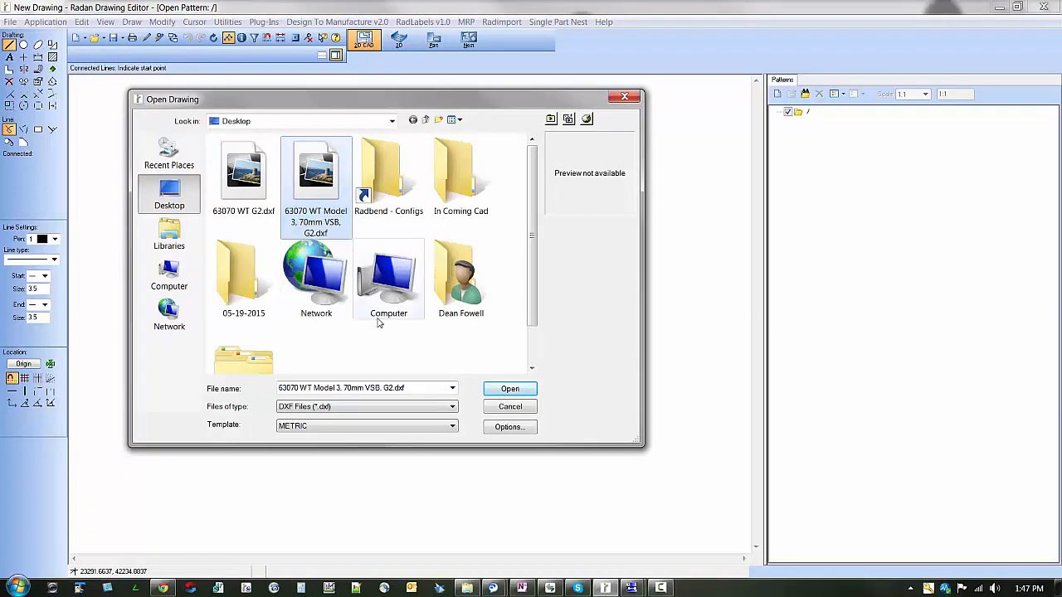
pyautogui.click(510, 390)
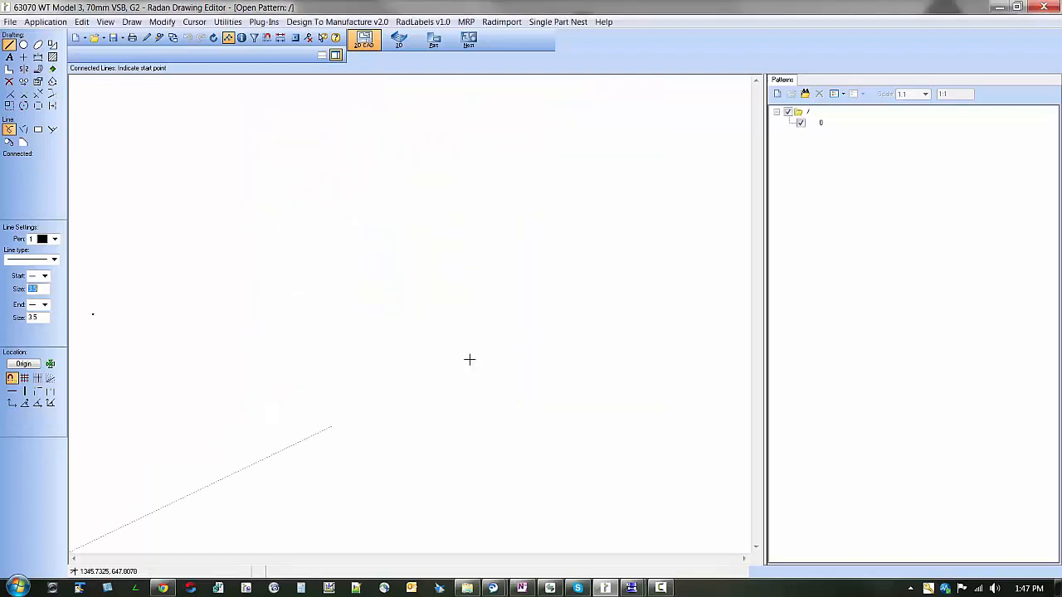
# Examine the imported die profile at different magnifications.
pyautogui.scroll(8, 93, 329)
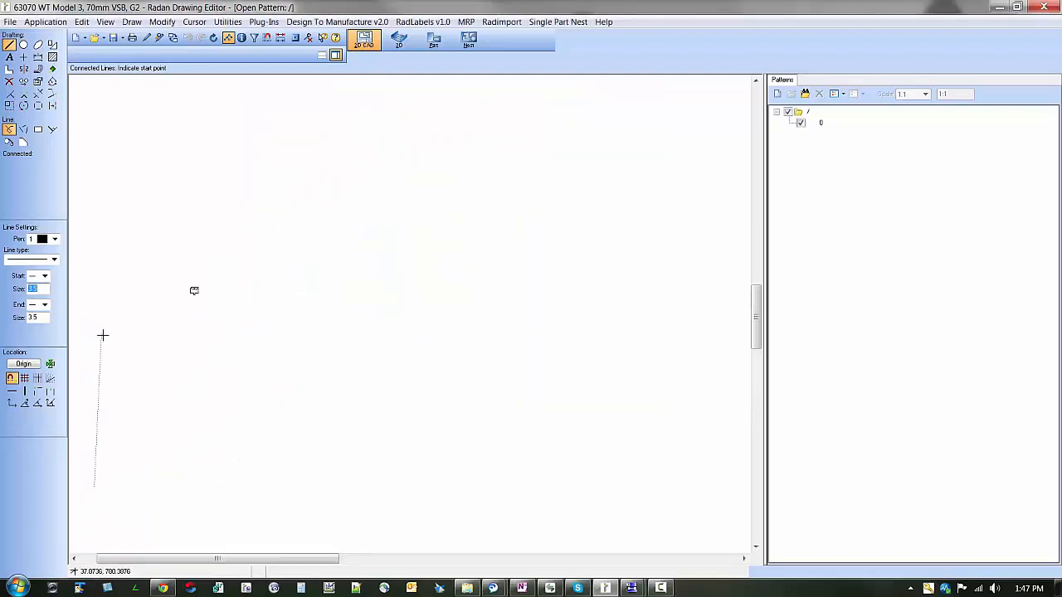
pyautogui.scroll(6, 282, 249)
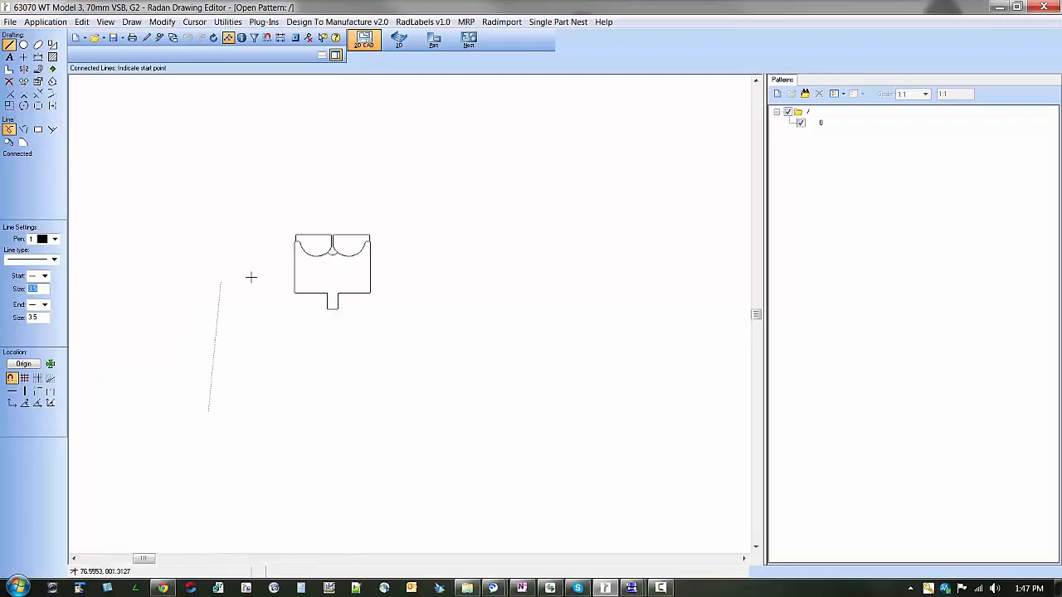
pyautogui.scroll(3, 272, 255)
pyautogui.scroll(-4, 277, 280)
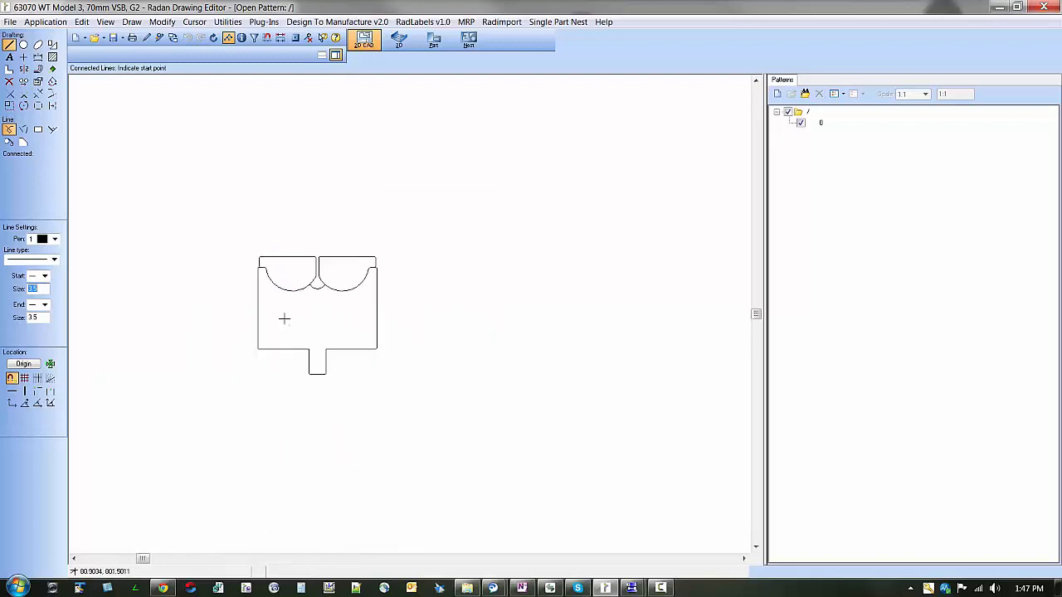
pyautogui.scroll(2, 284, 315)
pyautogui.scroll(-1, 290, 301)
pyautogui.scroll(-3, 317, 299)
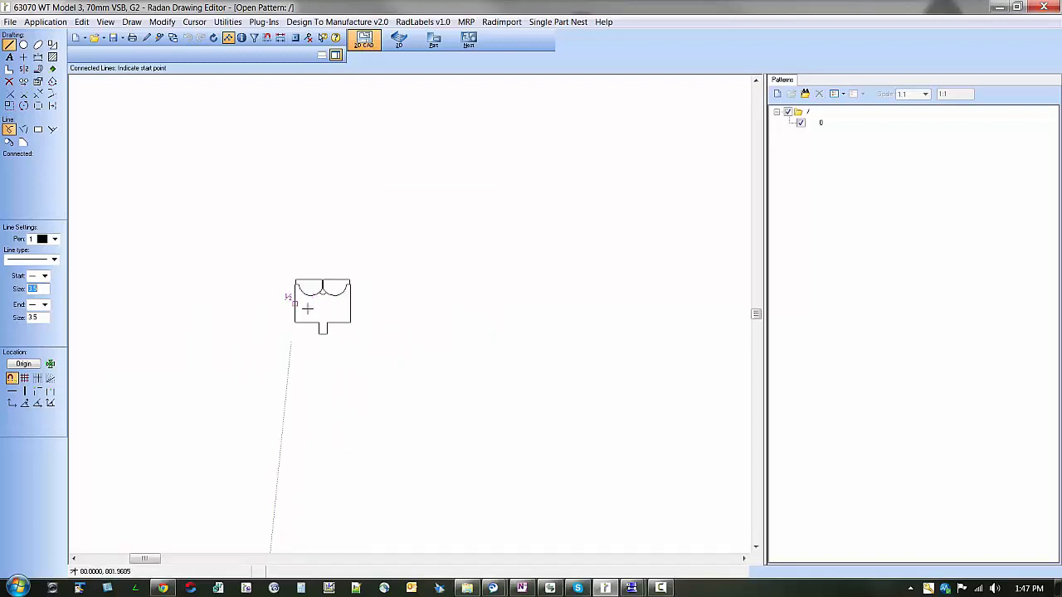
pyautogui.scroll(5, 348, 282)
pyautogui.scroll(-3, 336, 275)
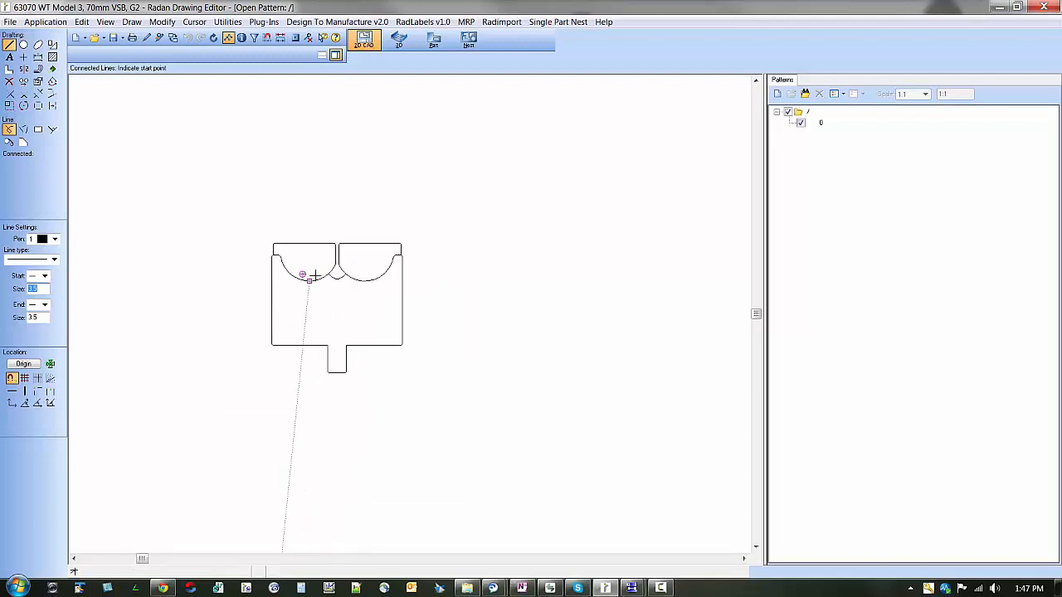
pyautogui.scroll(1, 330, 293)
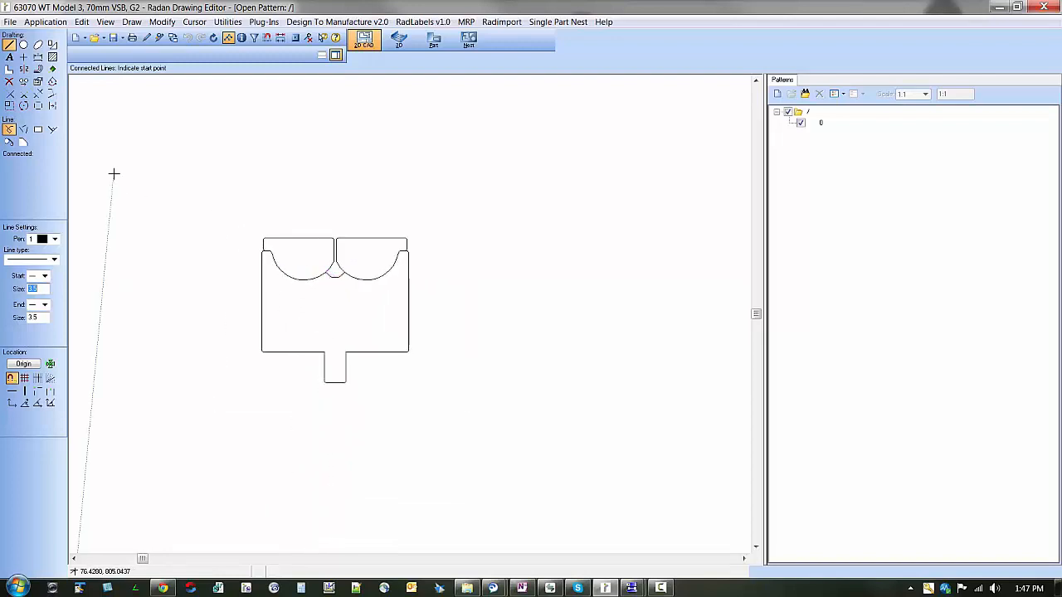
# Measure the profile's height between its upper edge and the body's lower edge using a linear dimension.
pyautogui.click(37, 56)
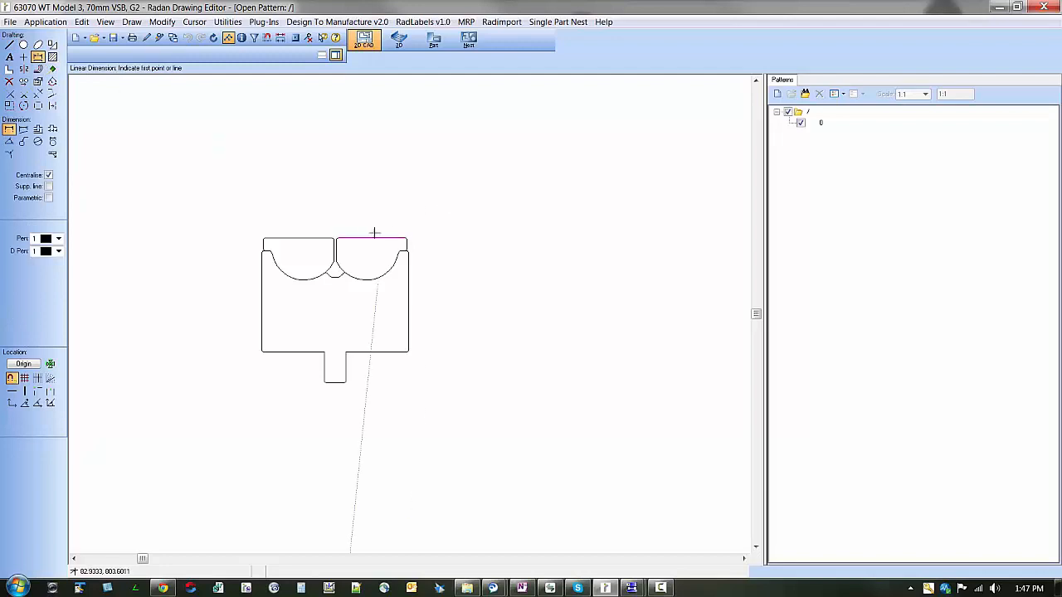
pyautogui.click(377, 350)
pyautogui.click(377, 336)
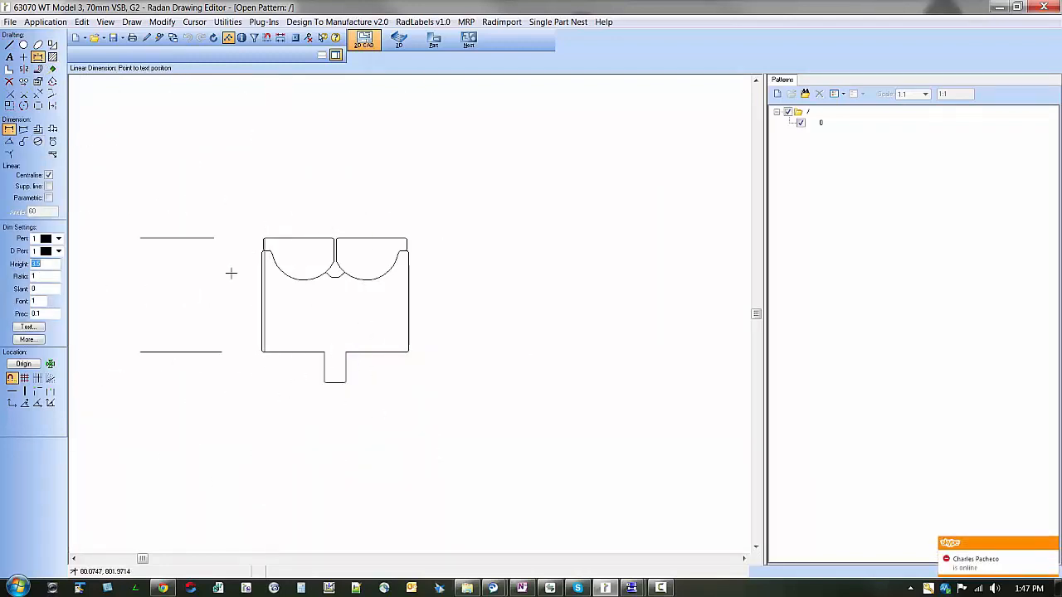
pyautogui.click(10, 81)
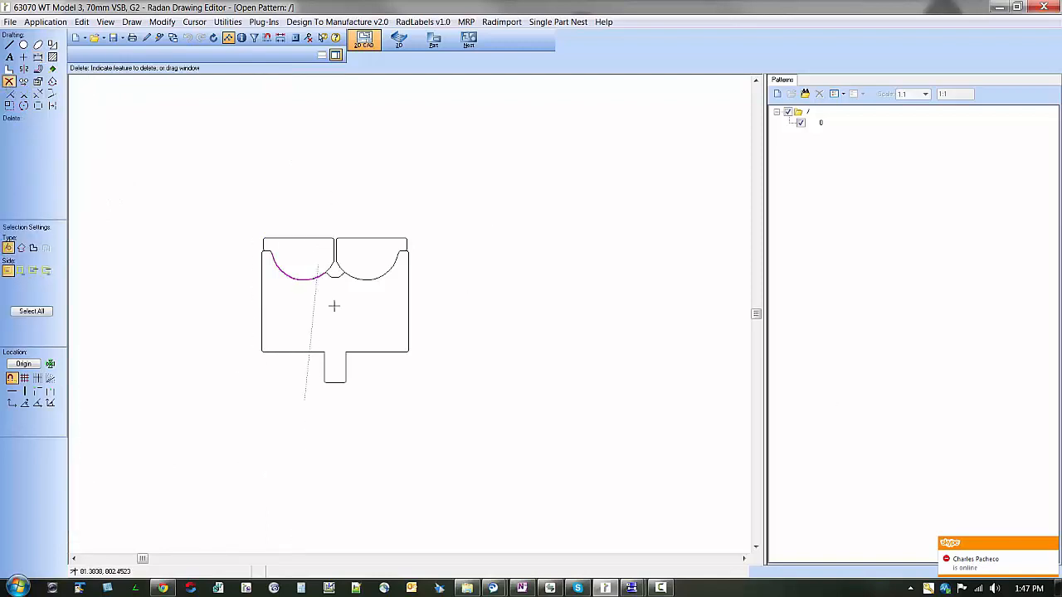
# Scale the whole profile by 25.4 in X and Y about the body's lower-left corner.
pyautogui.scroll(-2, 380, 334)
pyautogui.scroll(-2, 380, 334)
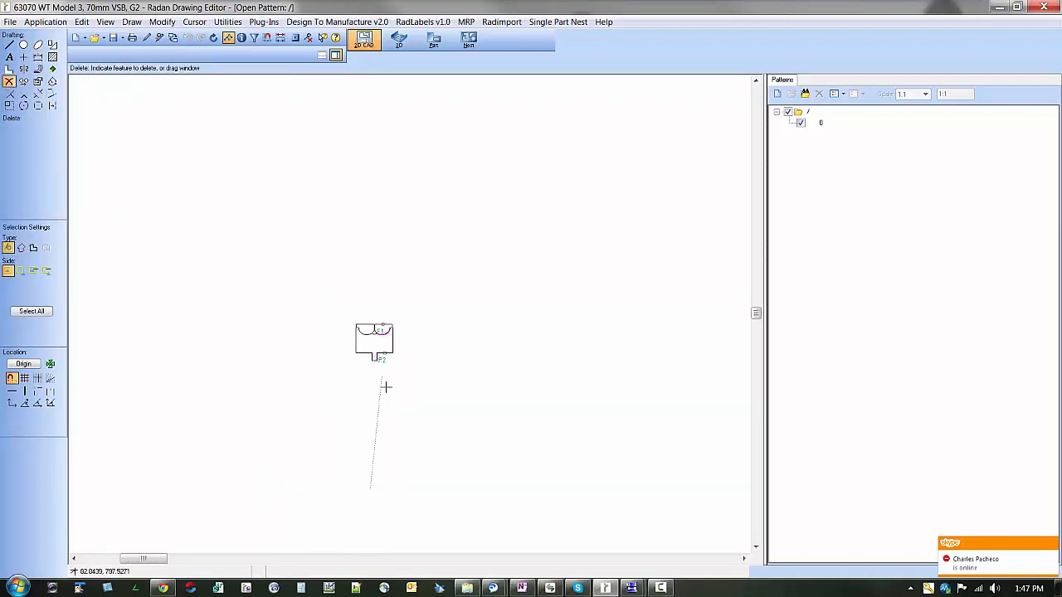
pyautogui.scroll(1, 384, 382)
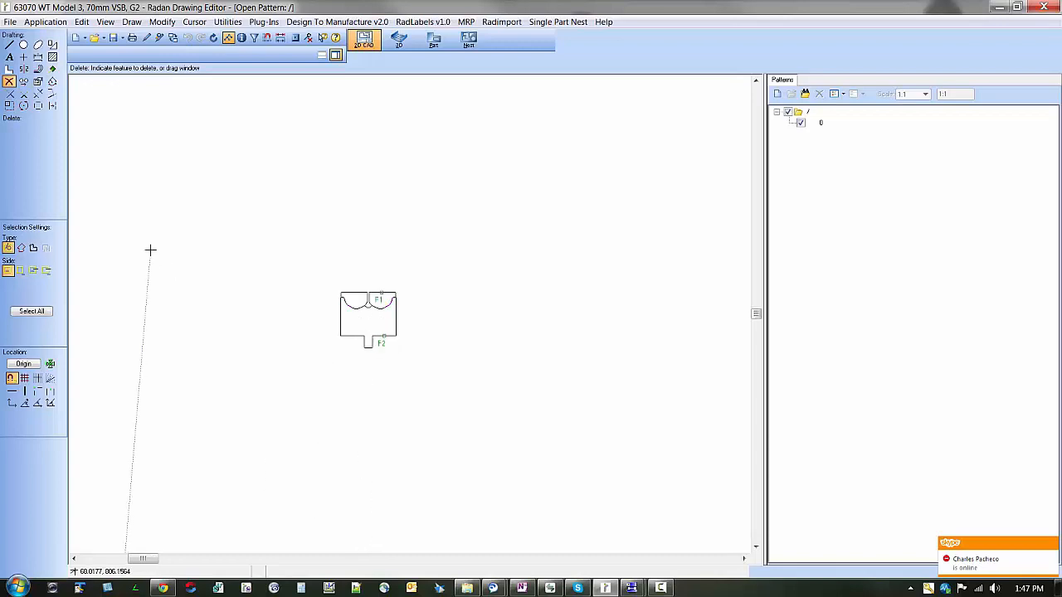
pyautogui.scroll(1, 402, 340)
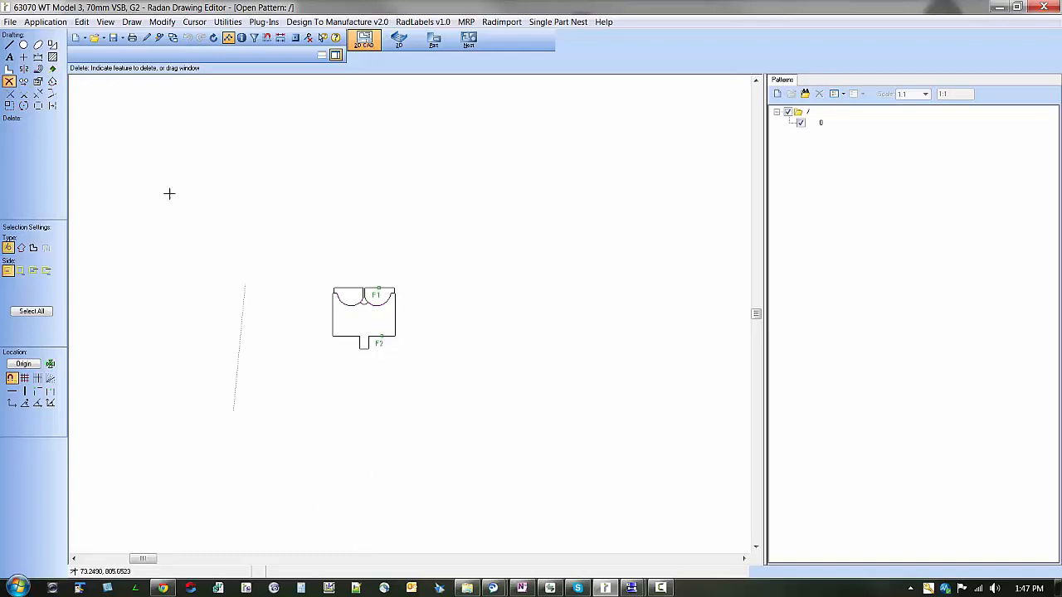
pyautogui.click(8, 106)
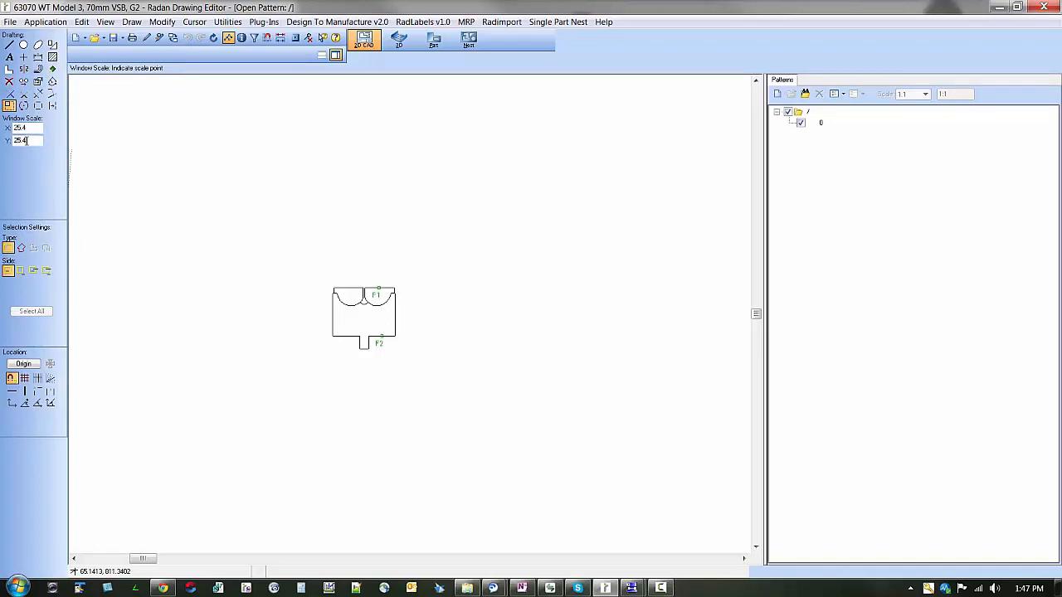
pyautogui.click(331, 337)
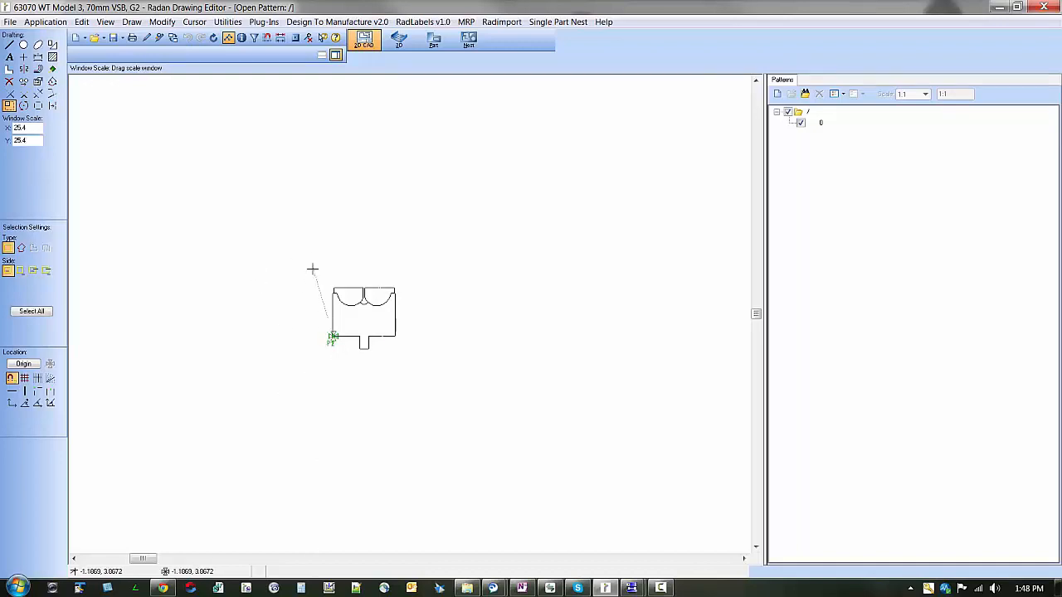
pyautogui.moveTo(312, 272); pyautogui.dragTo(412, 368)
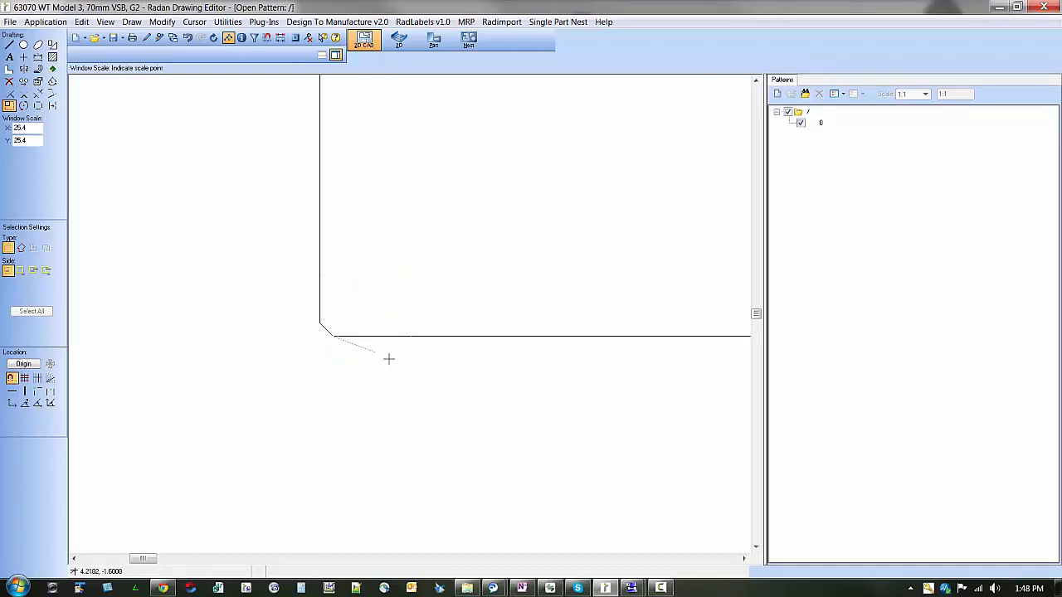
# Check the scaled profile's height with a linear dimension from the upper edge to the body's lower edge, and delete that dimension.
pyautogui.scroll(-3, 209, 390)
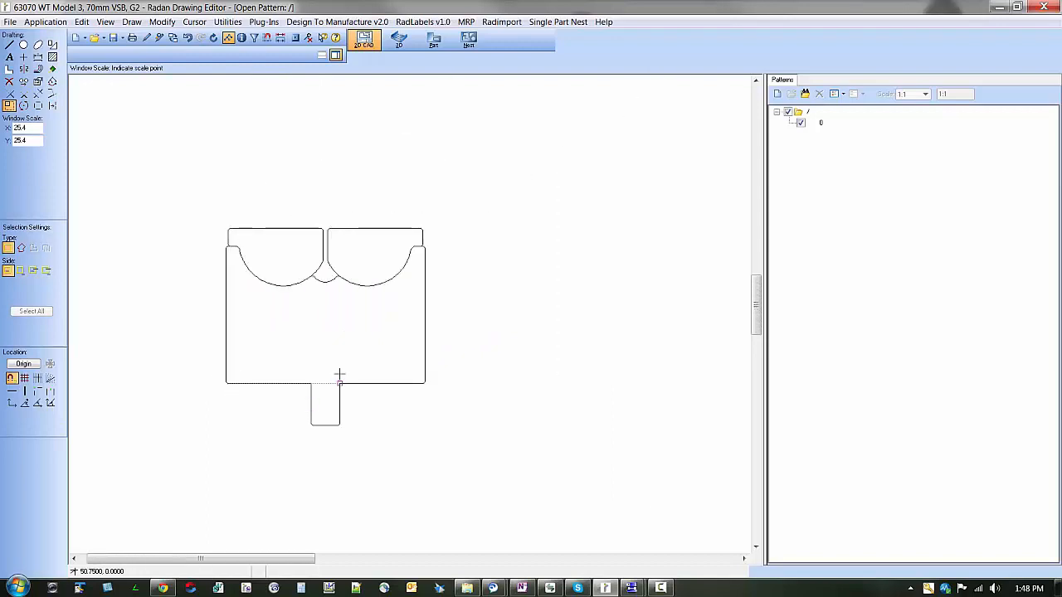
pyautogui.scroll(-5, 382, 358)
pyautogui.scroll(2, 88, 294)
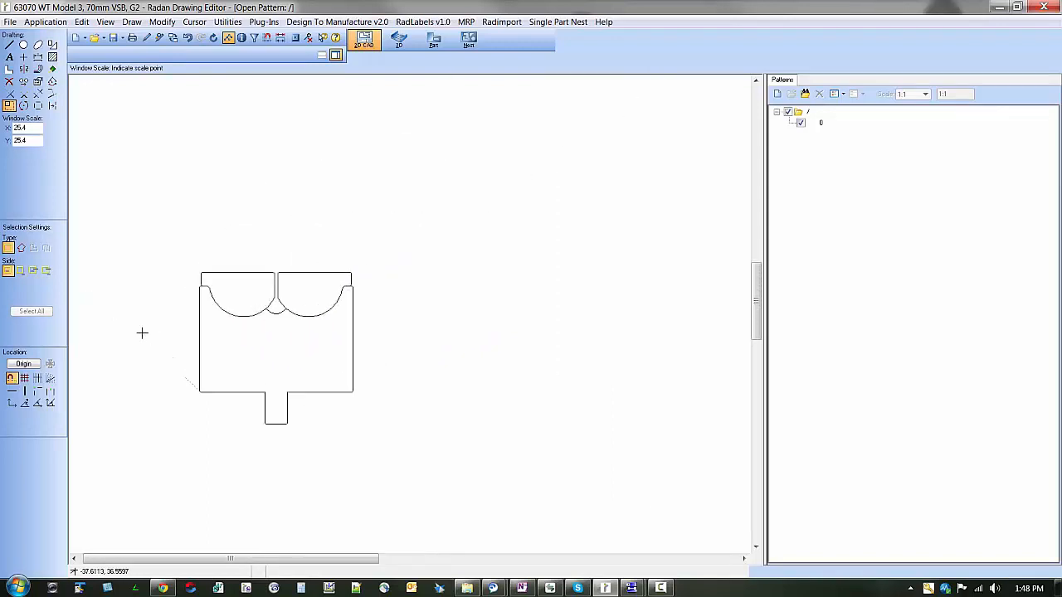
pyautogui.click(37, 56)
pyautogui.click(352, 328)
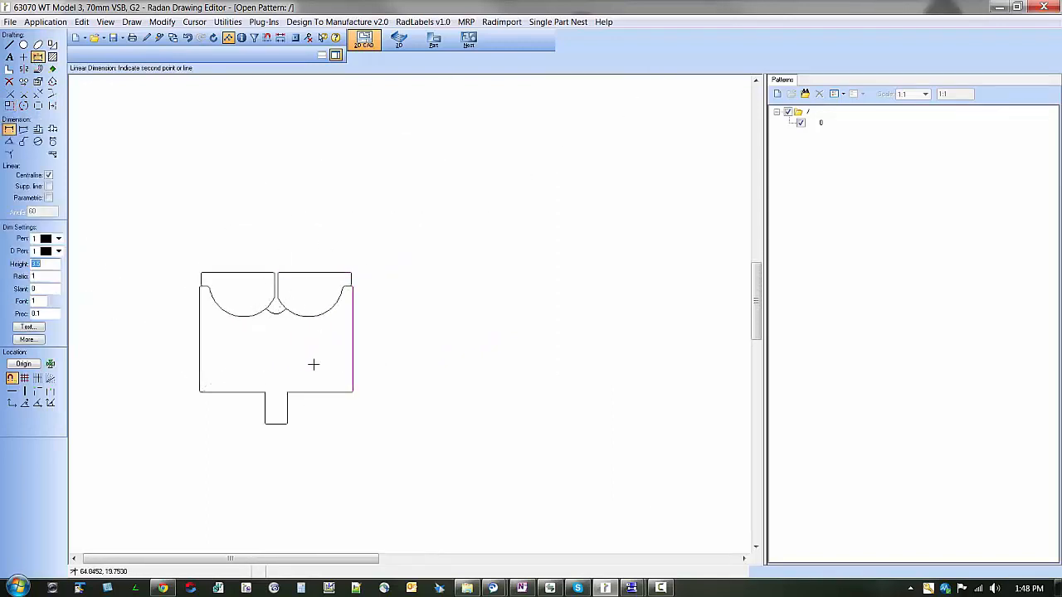
pyautogui.click(325, 376)
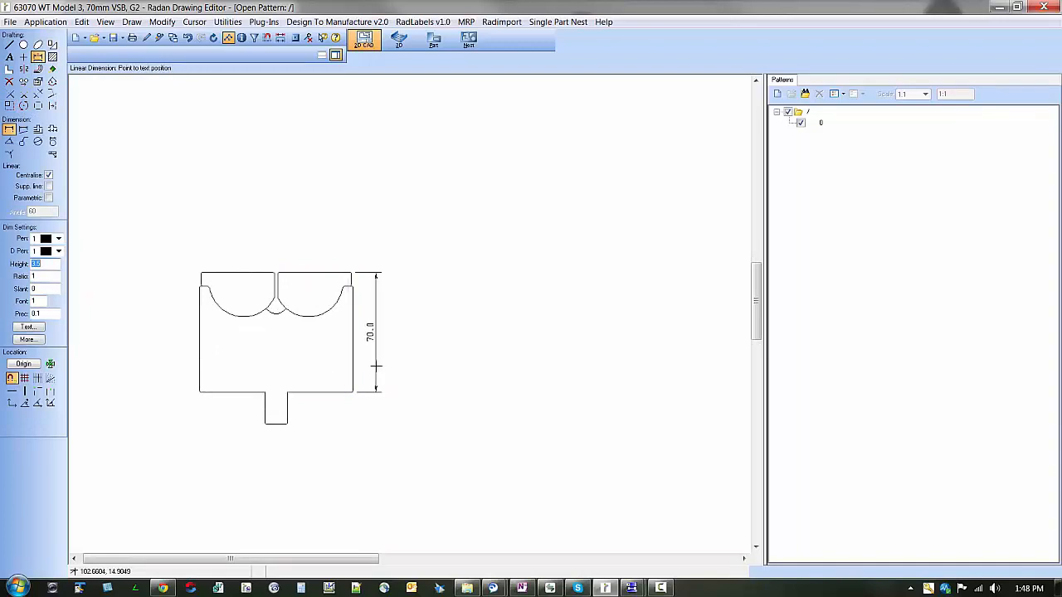
pyautogui.click(370, 330)
pyautogui.scroll(4, 369, 330)
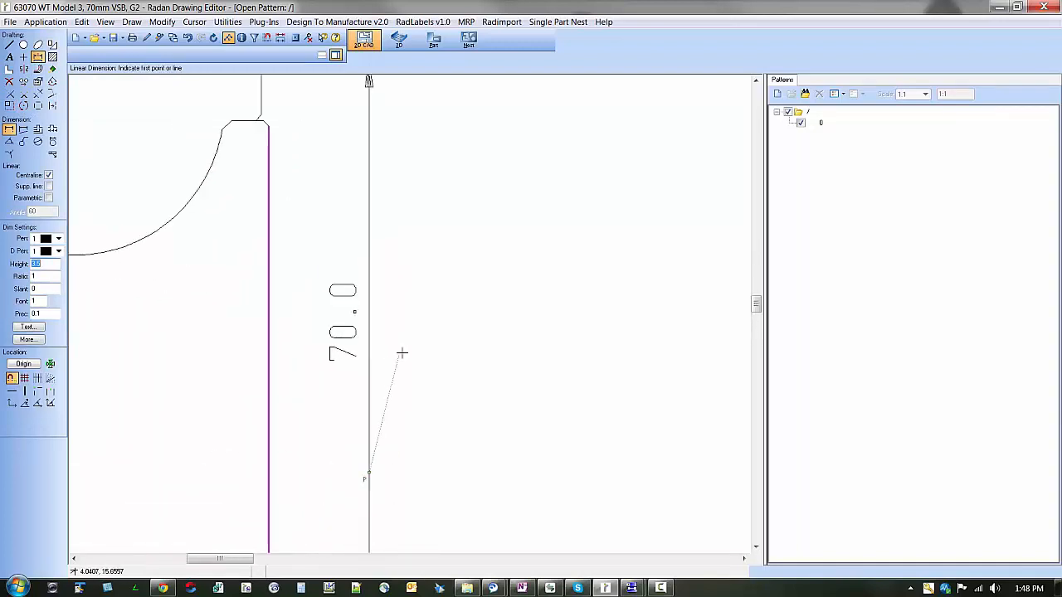
pyautogui.scroll(-5, 426, 315)
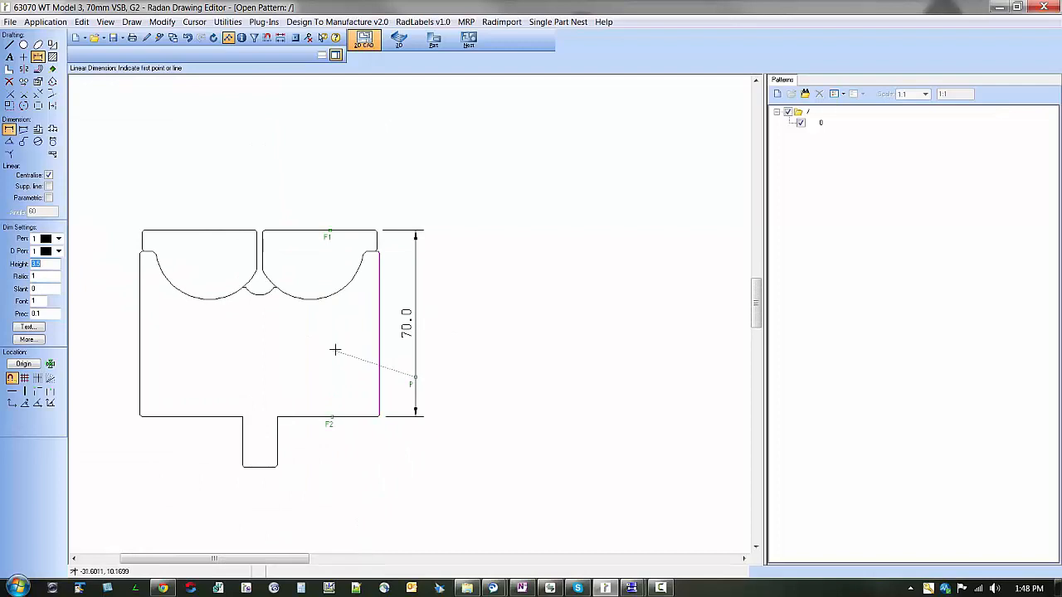
pyautogui.scroll(1, 328, 339)
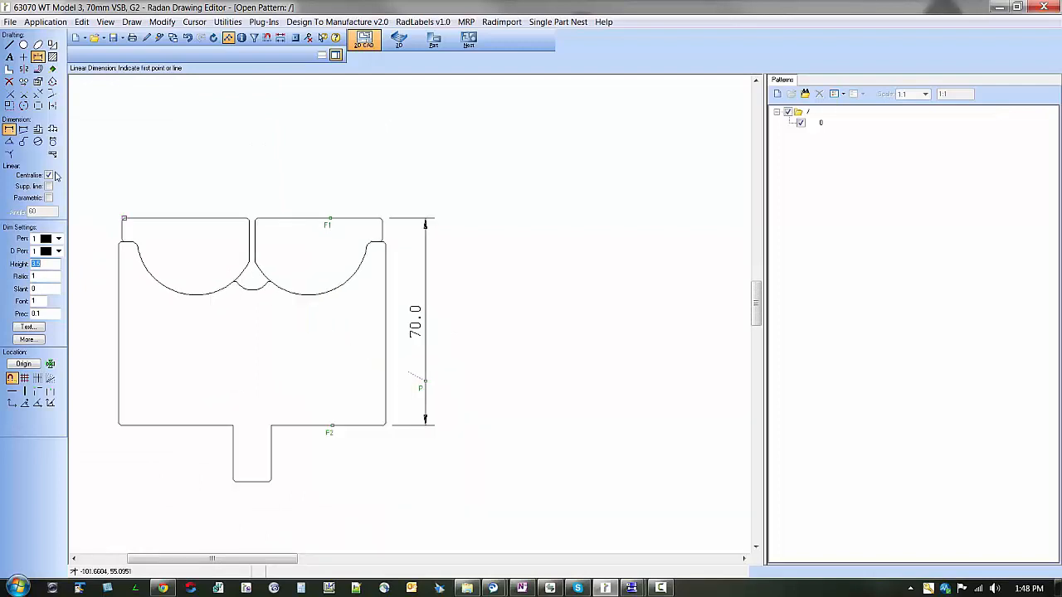
pyautogui.click(10, 82)
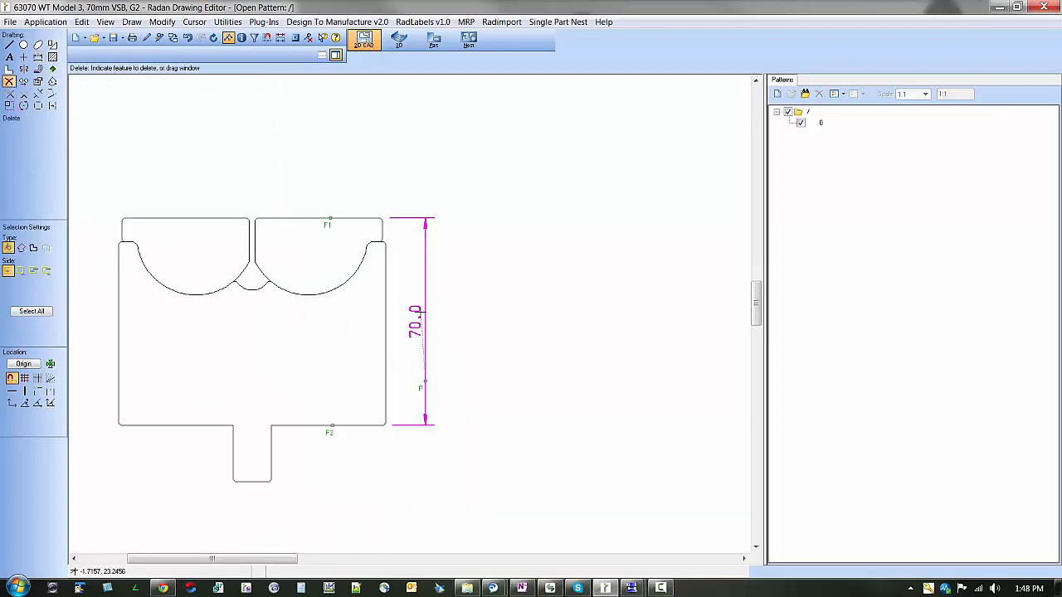
pyautogui.click(419, 314)
# Prepare the text "CENTER" with a height of .5 for marking the gap between the profile's two upper sections.
pyautogui.scroll(2, 166, 303)
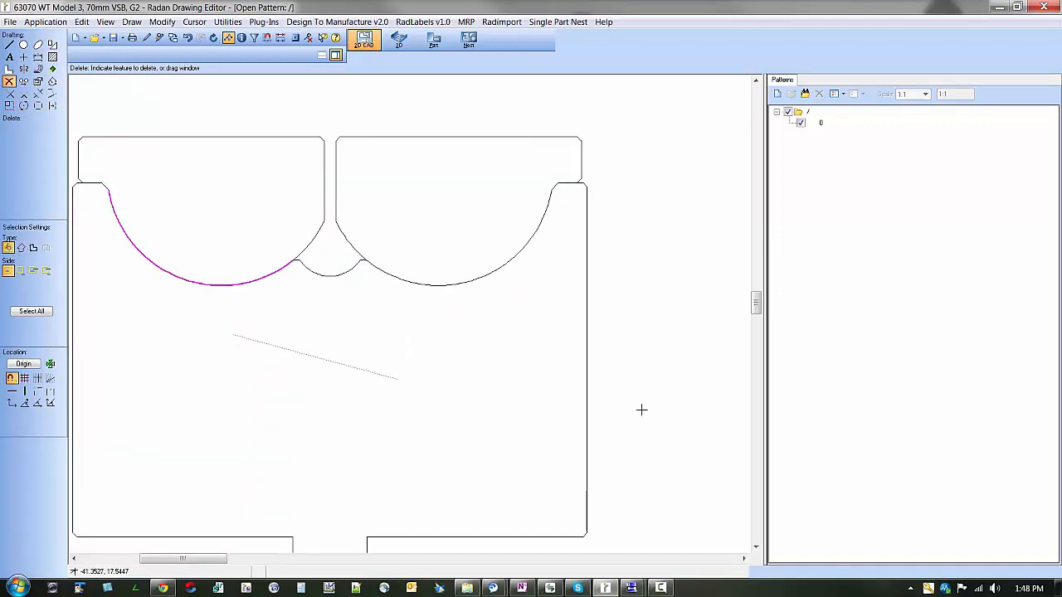
pyautogui.scroll(-1, 680, 418)
pyautogui.scroll(-2, 586, 440)
pyautogui.scroll(2, 344, 476)
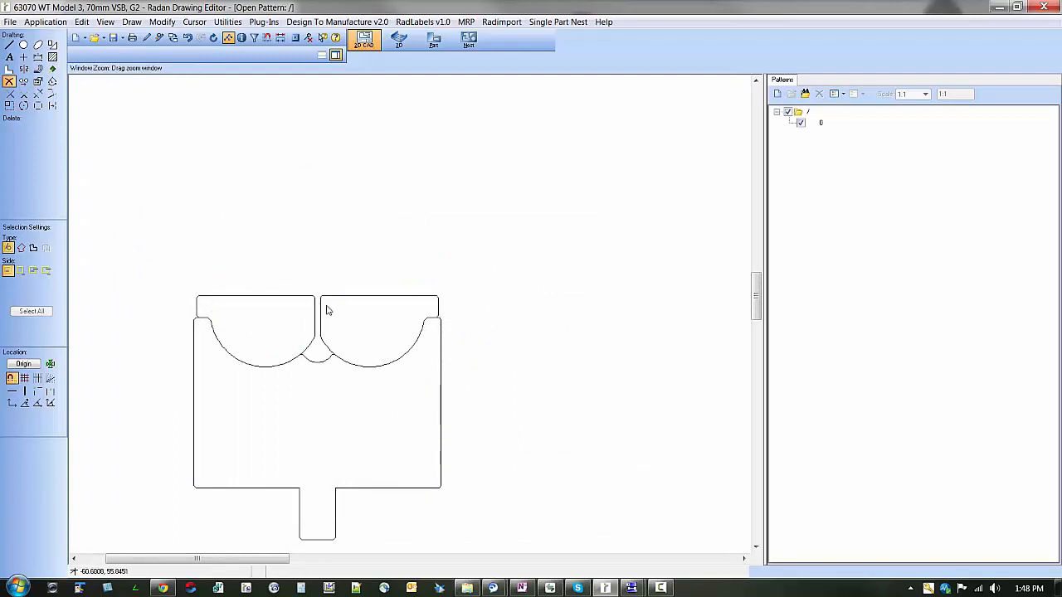
pyautogui.scroll(4, 327, 308)
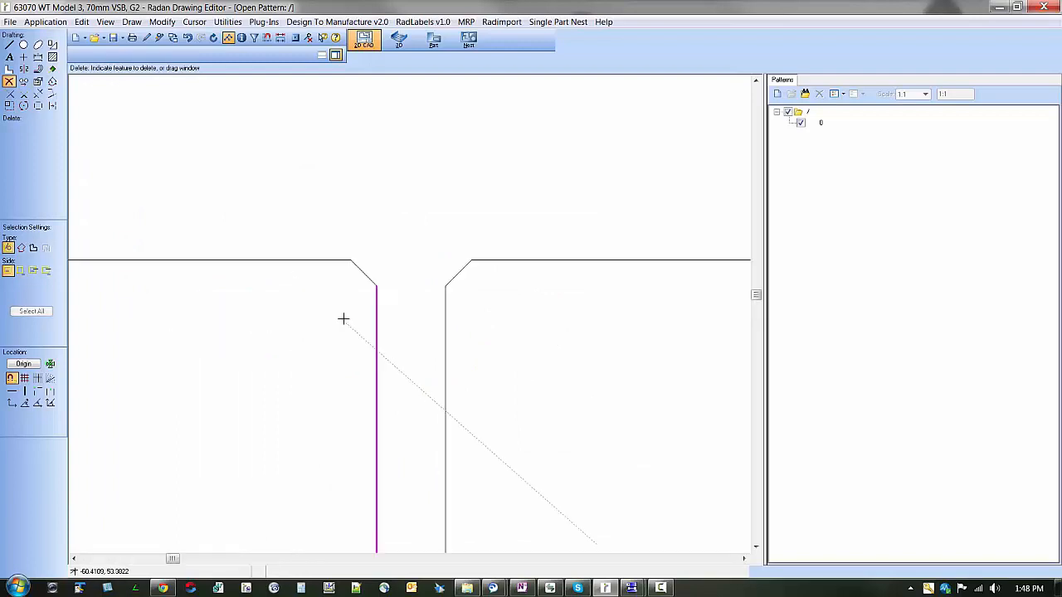
pyautogui.click(9, 58)
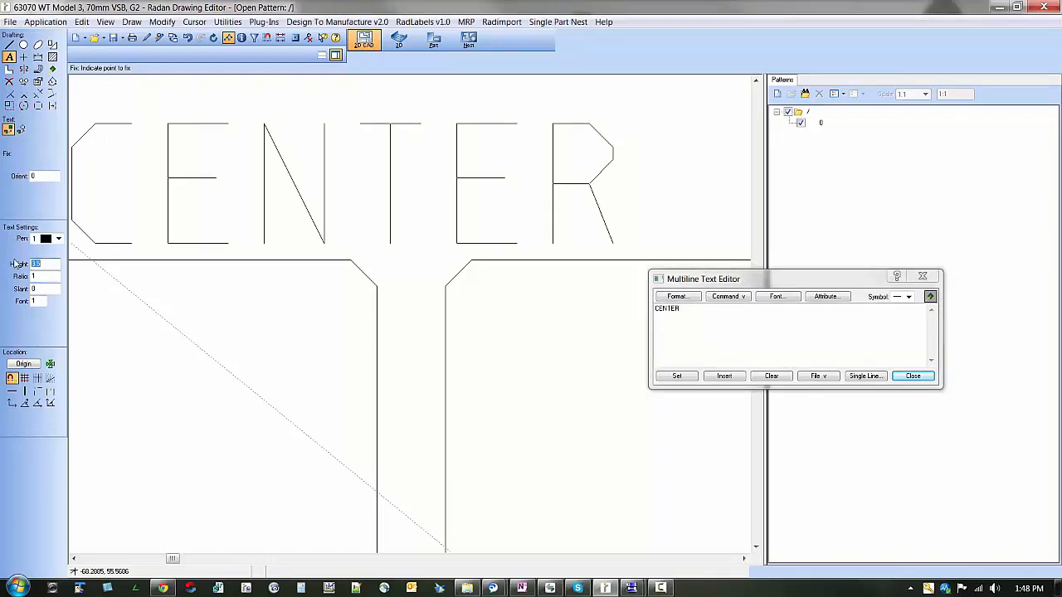
pyautogui.write('1')
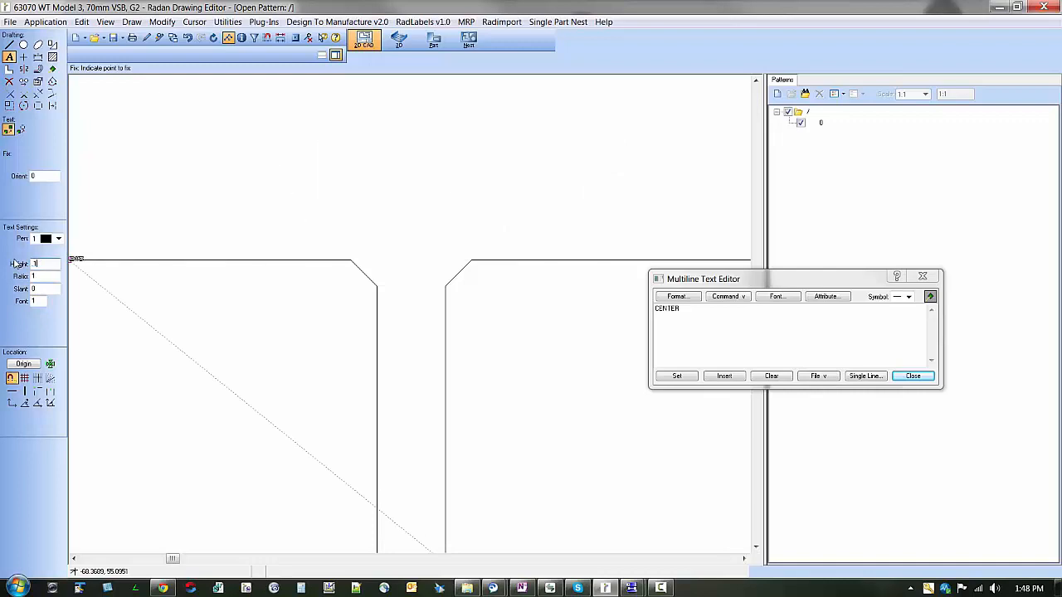
pyautogui.press('BackSpace')
pyautogui.write('5')
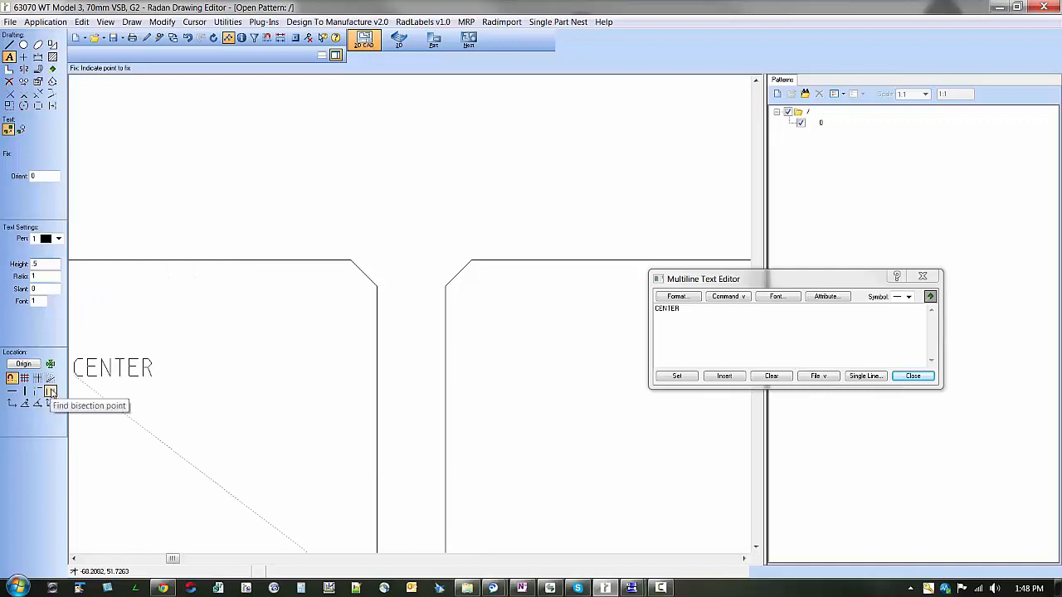
# Place the "CENTER" text at the bisection point between the inner upper corners on either side of the gap.
pyautogui.click(50, 391)
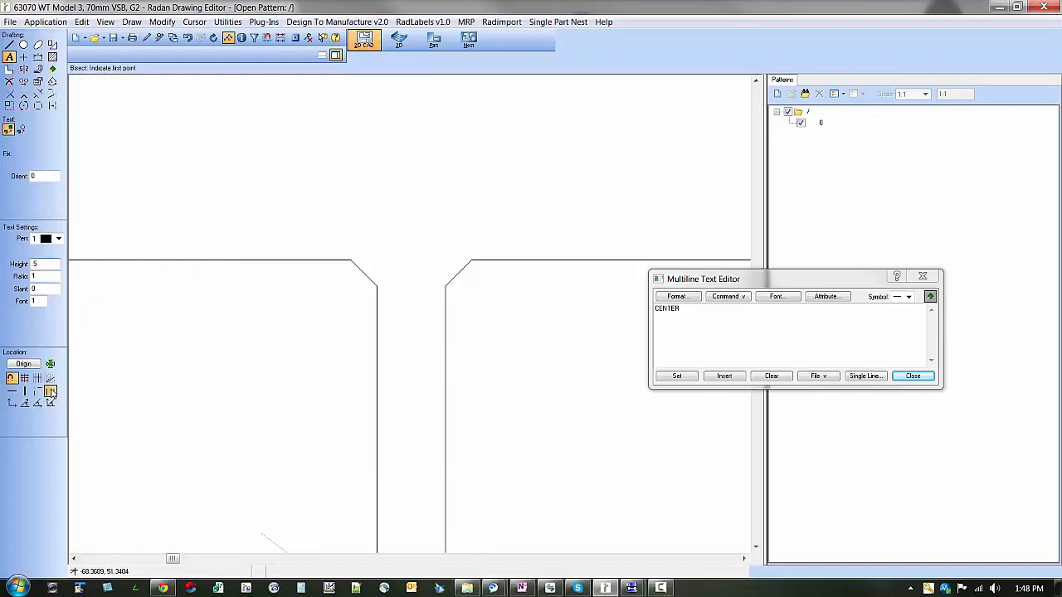
pyautogui.click(352, 257)
pyautogui.click(469, 259)
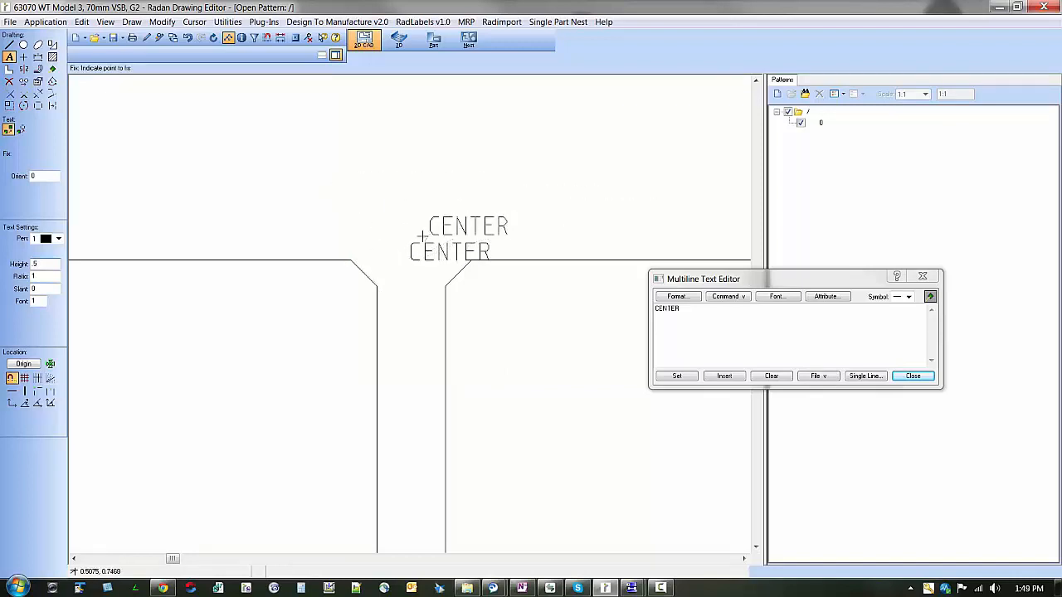
pyautogui.scroll(-3, 408, 208)
pyautogui.scroll(-2, 411, 211)
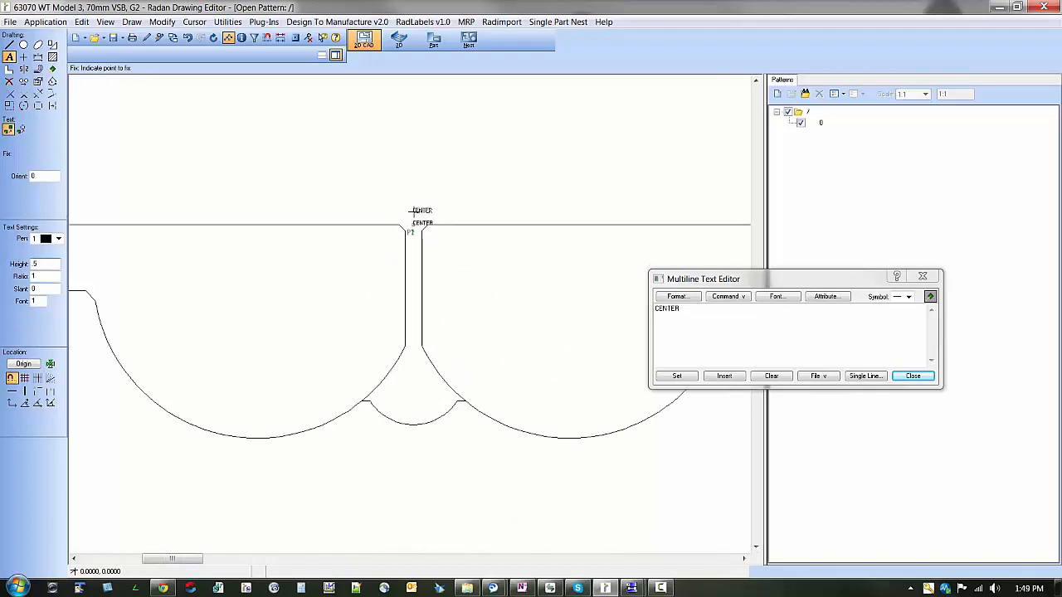
# Close the multiline text editor to finish placing the "CENTER" text.
pyautogui.scroll(1, 419, 209)
pyautogui.click(912, 377)
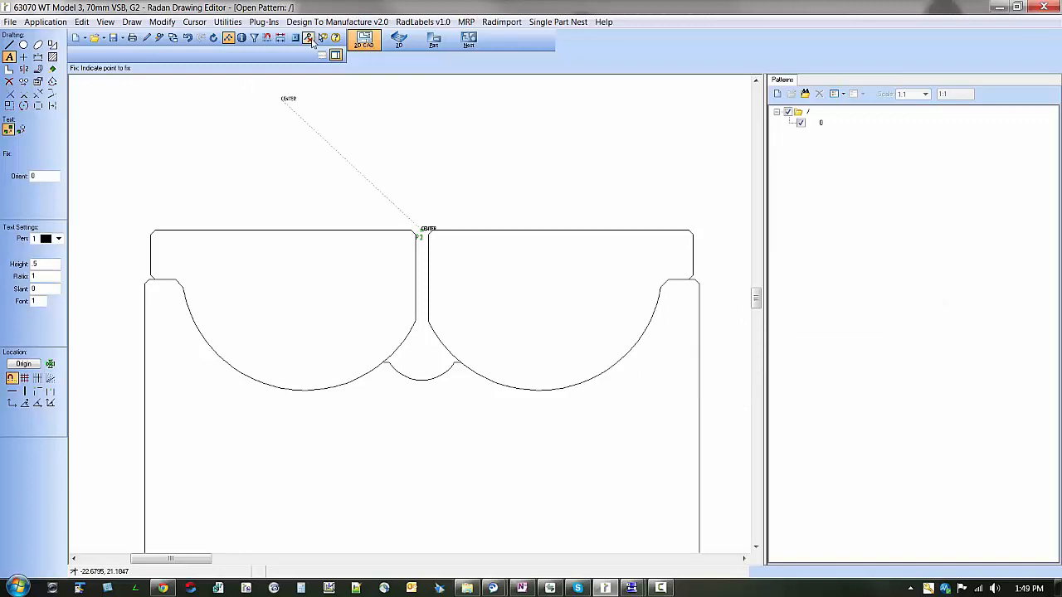
pyautogui.scroll(-2, 438, 202)
pyautogui.scroll(2, 421, 297)
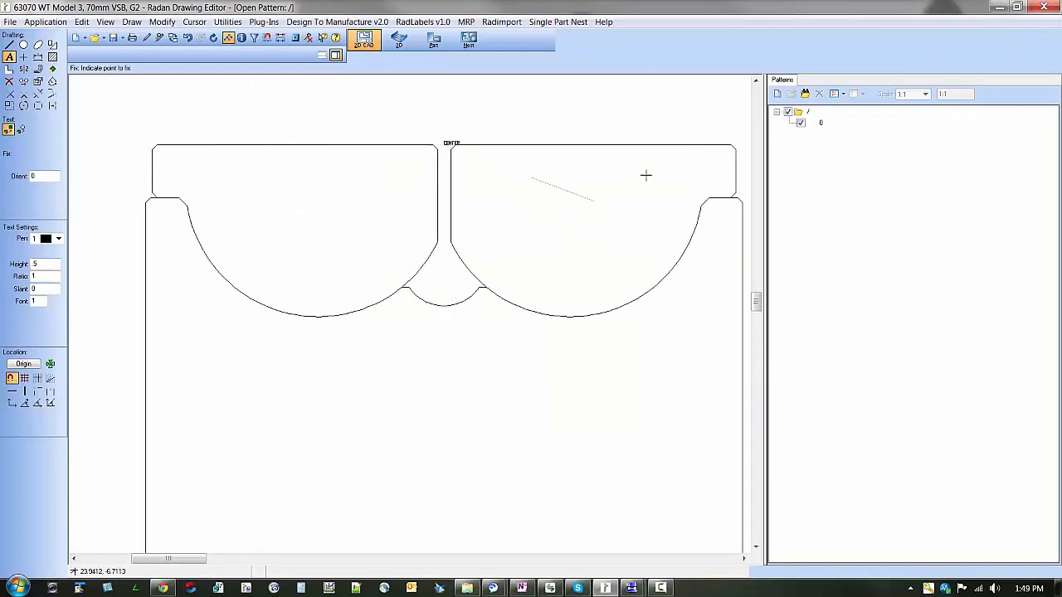
pyautogui.scroll(-3, 324, 326)
pyautogui.scroll(2, 445, 323)
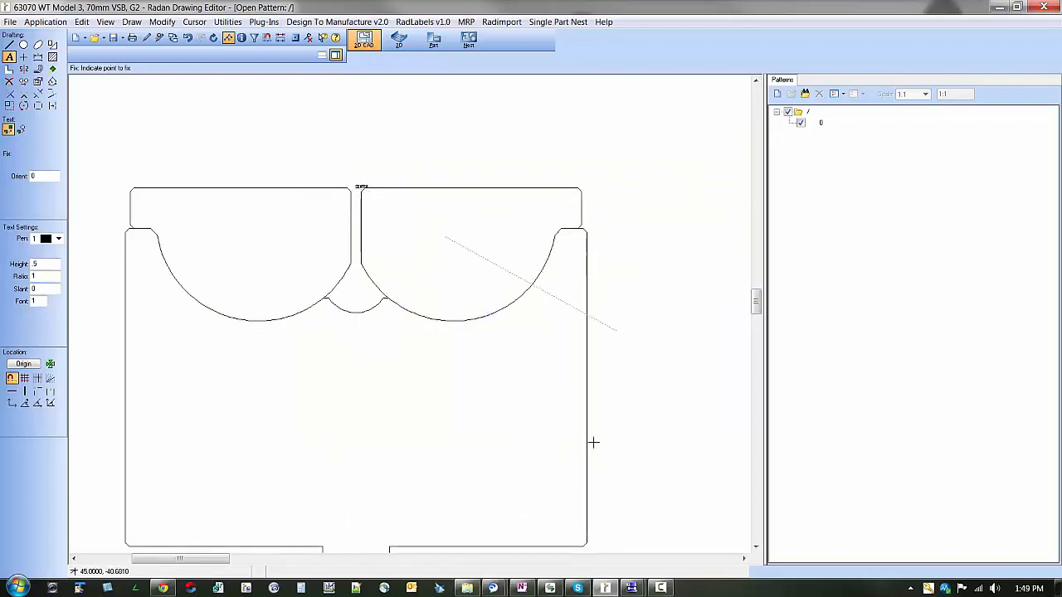
pyautogui.scroll(-2, 367, 407)
pyautogui.scroll(1, 357, 384)
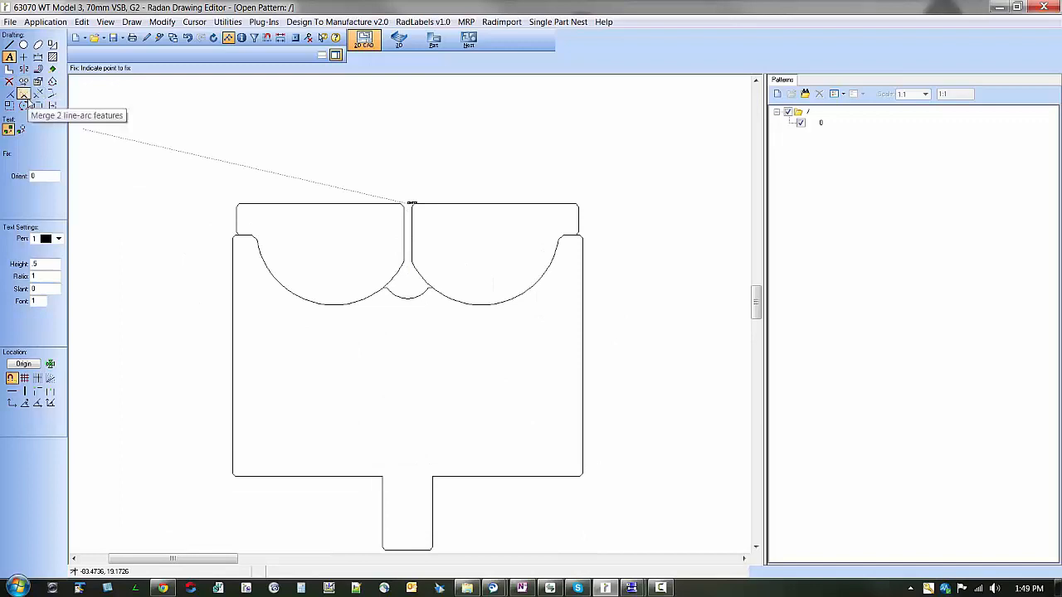
# Delete the outer vertical line, the top edge and the outer chamfers of the profile's upper-right section with line/arc segment deletion.
pyautogui.click(38, 94)
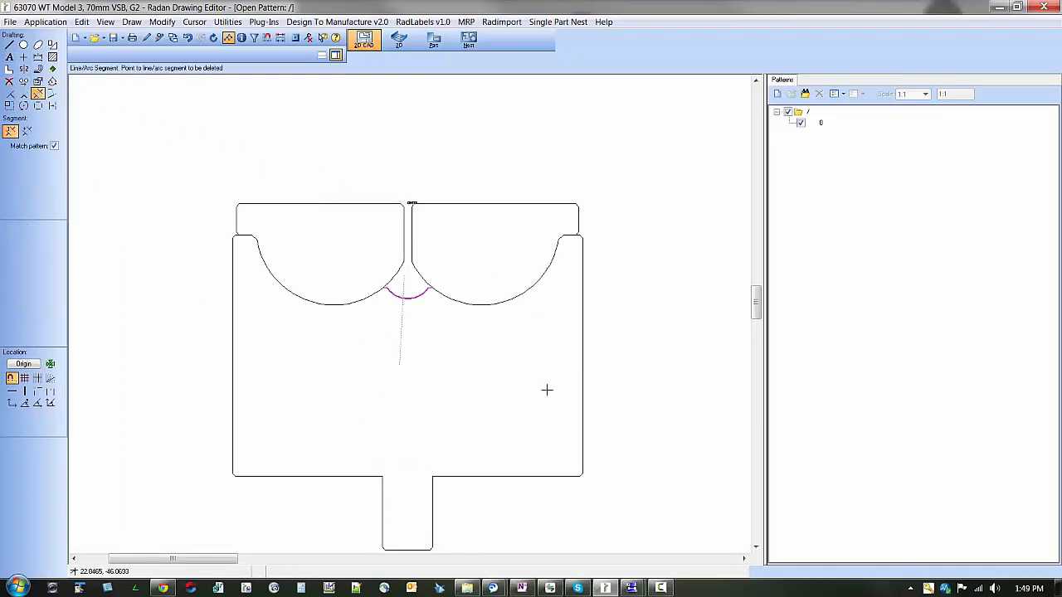
pyautogui.scroll(1, 545, 387)
pyautogui.click(594, 153)
pyautogui.scroll(4, 581, 137)
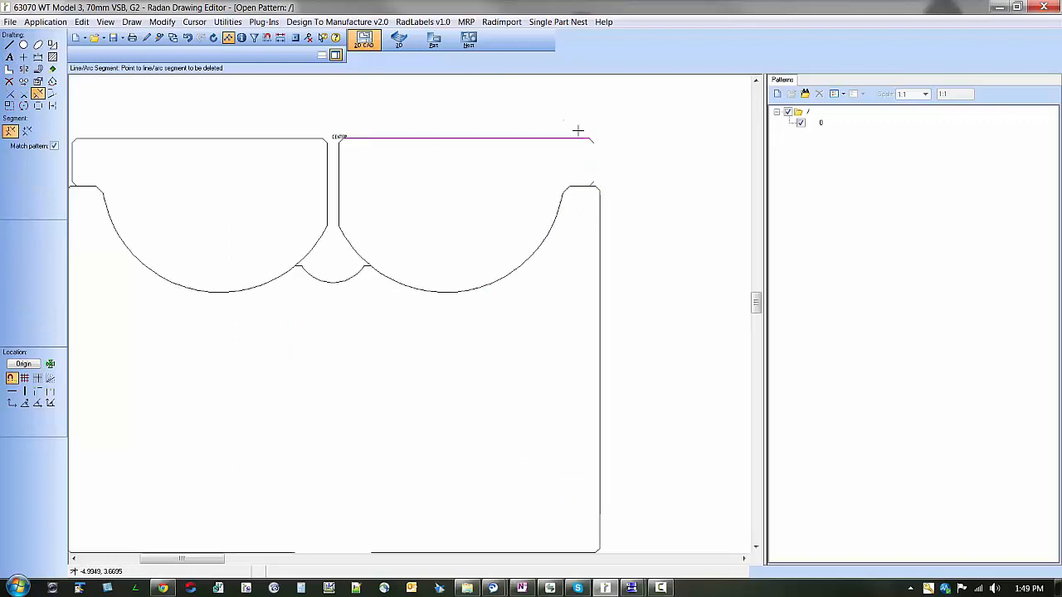
pyautogui.click(521, 159)
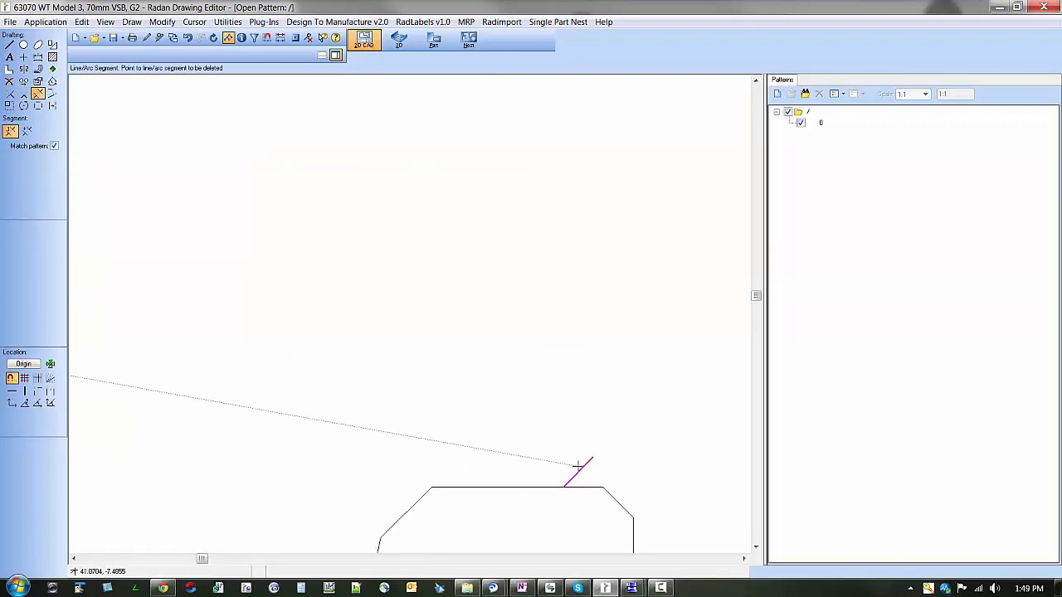
pyautogui.scroll(-5, 656, 306)
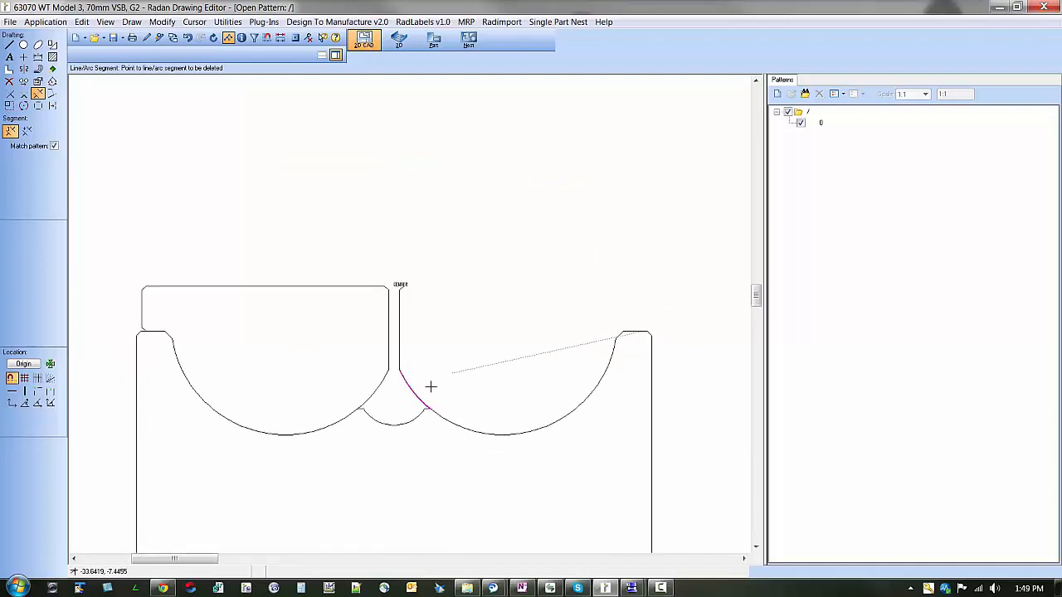
# Delete the upper-right section's inner side: the arc above the small middle groove, the vertical line along the gap and its chamfer.
pyautogui.scroll(3, 446, 420)
pyautogui.click(382, 365)
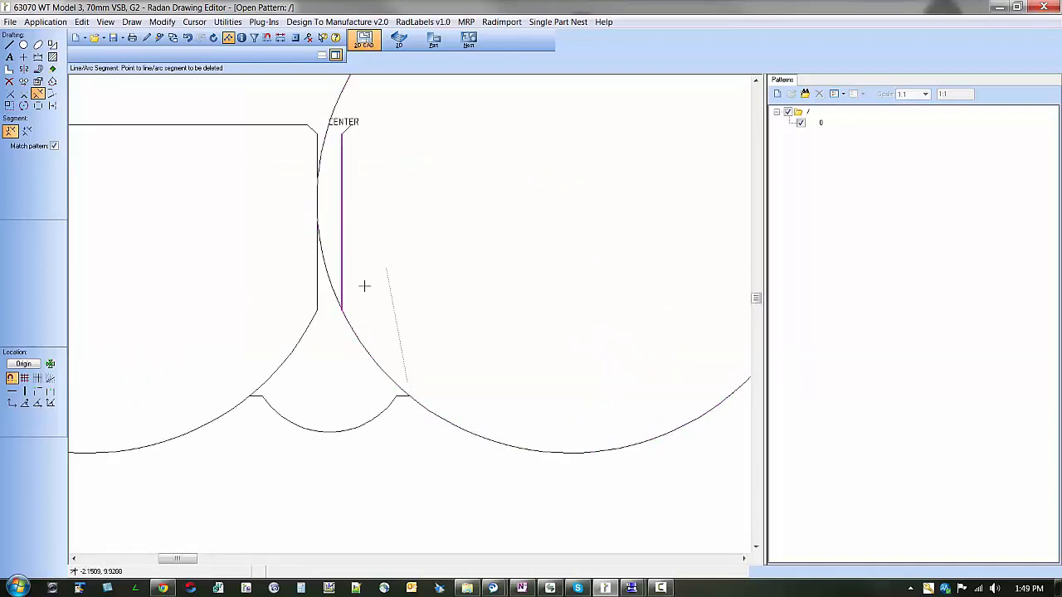
pyautogui.click(357, 324)
pyautogui.scroll(-3, 400, 315)
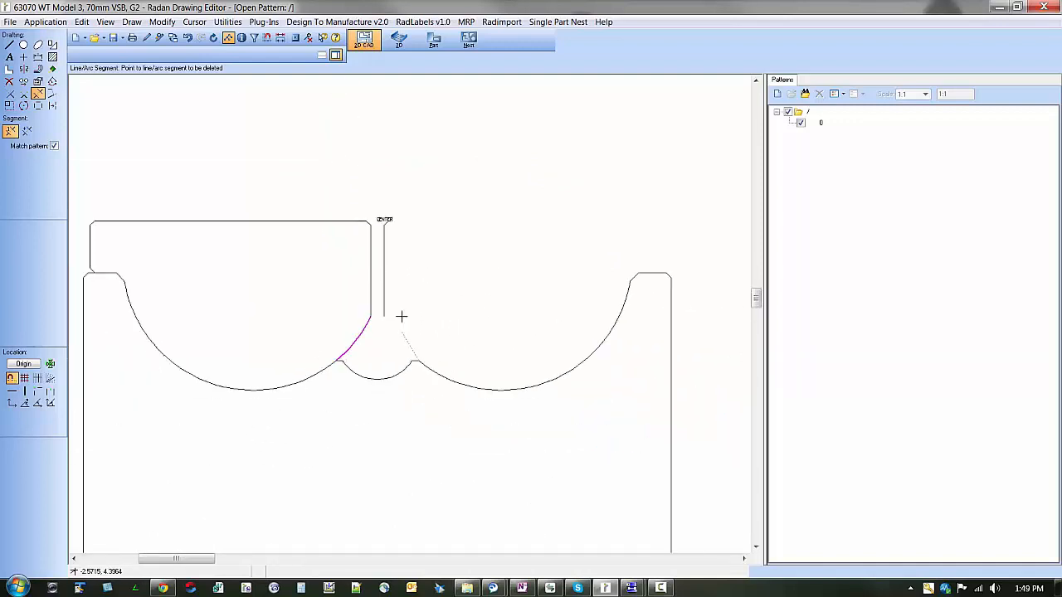
pyautogui.scroll(3, 403, 265)
pyautogui.click(338, 236)
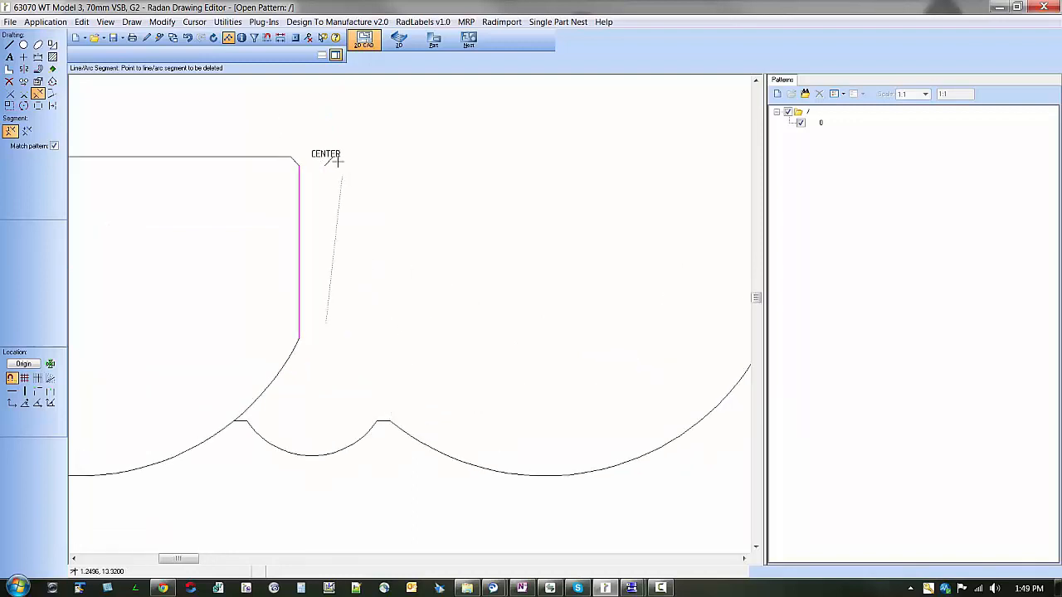
pyautogui.scroll(4, 320, 170)
pyautogui.click(298, 179)
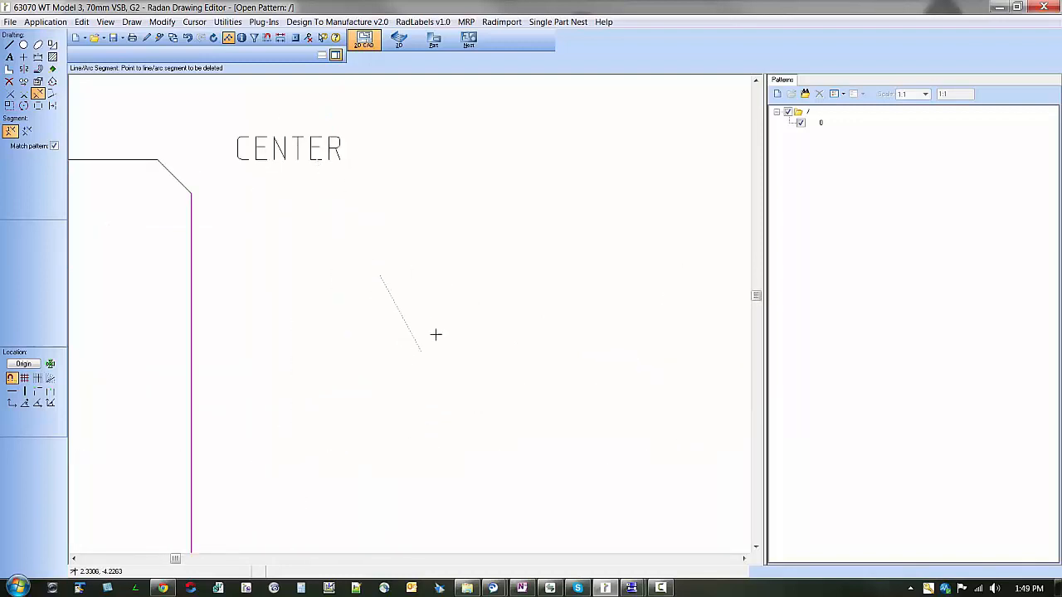
# Delete the upper-left section's vertical line along the gap, its inner chamfer and its top edge.
pyautogui.scroll(-4, 462, 285)
pyautogui.click(424, 317)
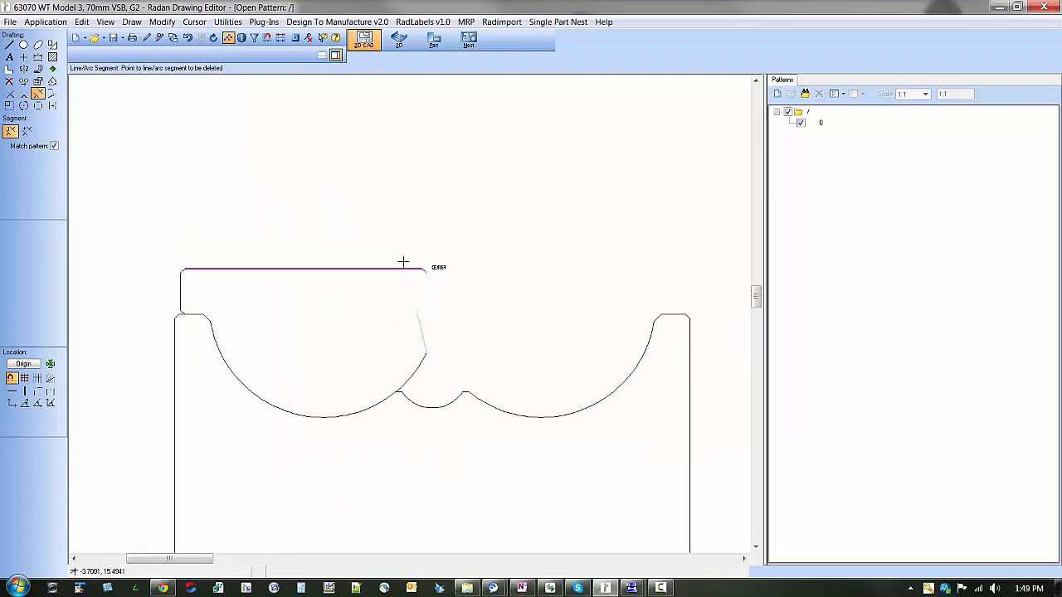
pyautogui.scroll(4, 424, 279)
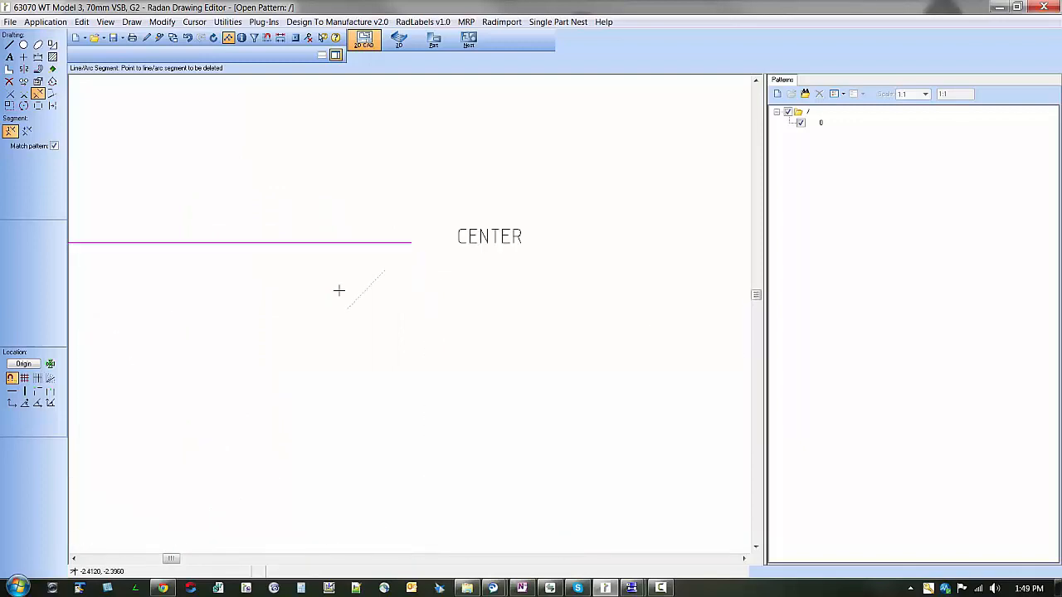
pyautogui.click(331, 246)
pyautogui.scroll(-4, 432, 344)
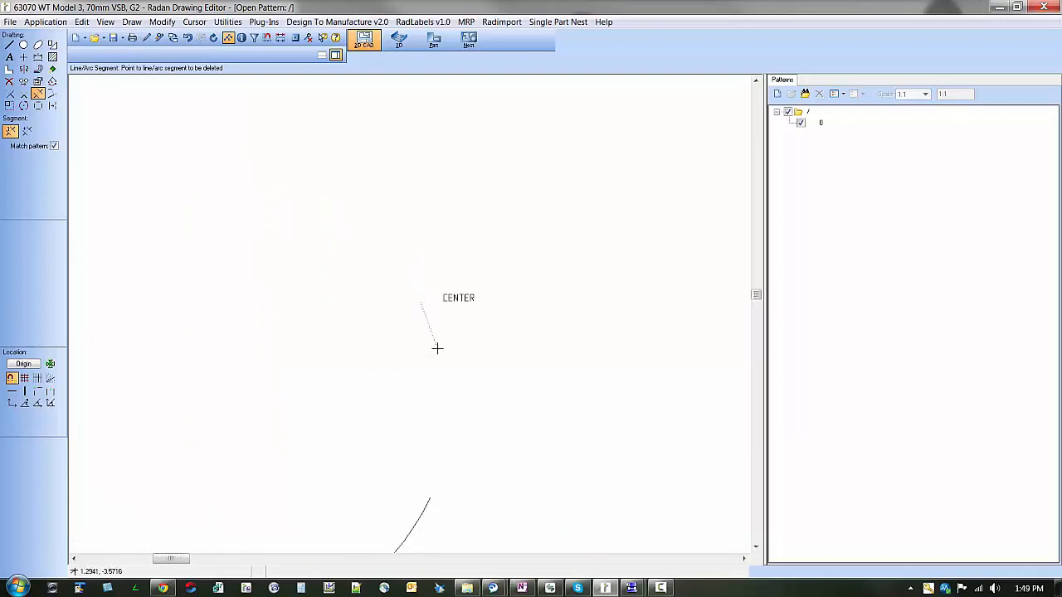
# Delete the upper-left section's outer vertical line and the chamfers at both of its ends.
pyautogui.scroll(5, 299, 348)
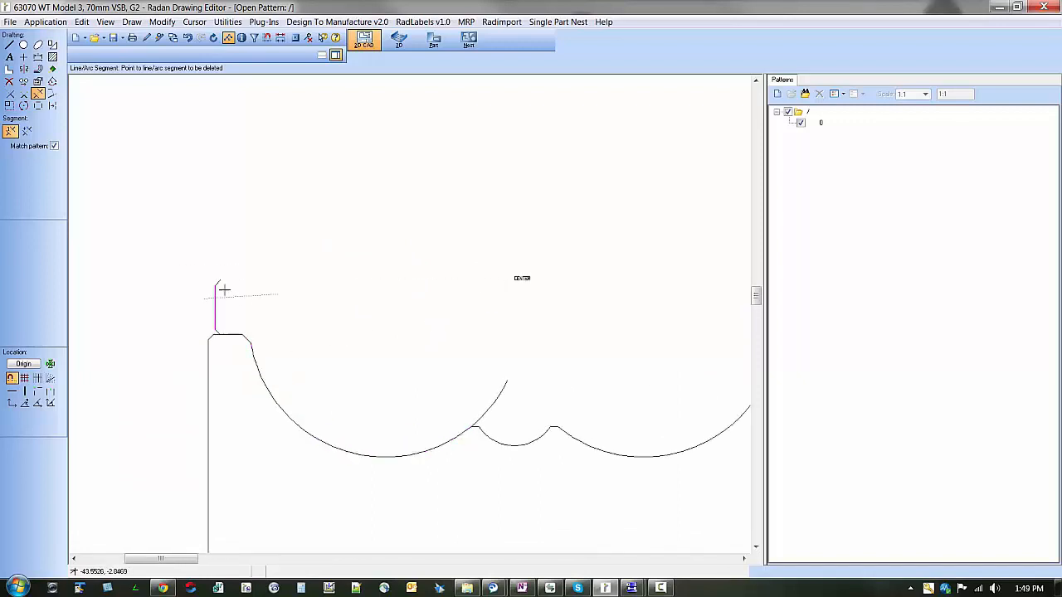
pyautogui.click(196, 262)
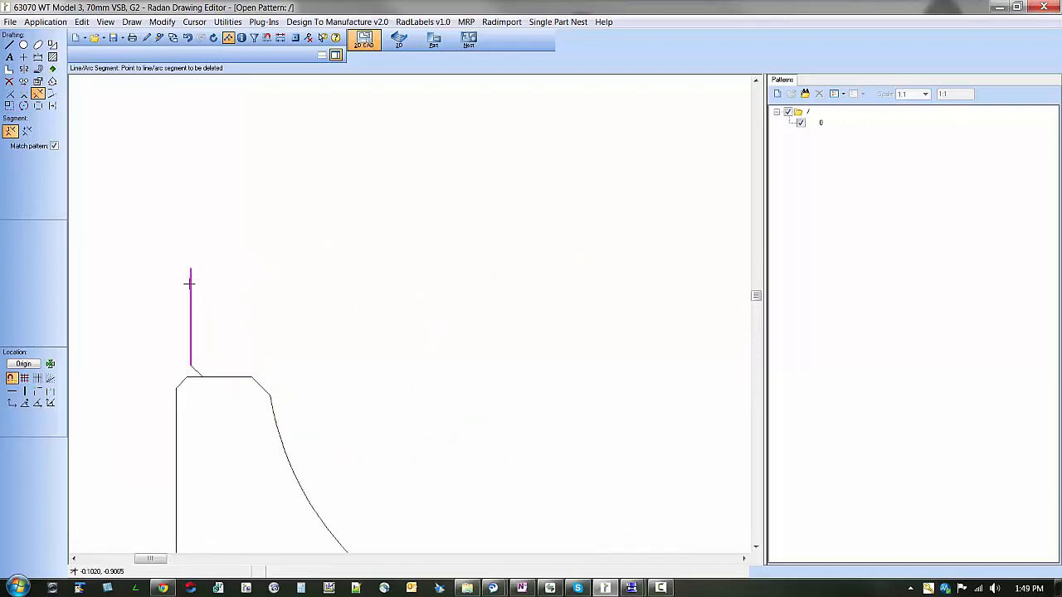
pyautogui.click(191, 284)
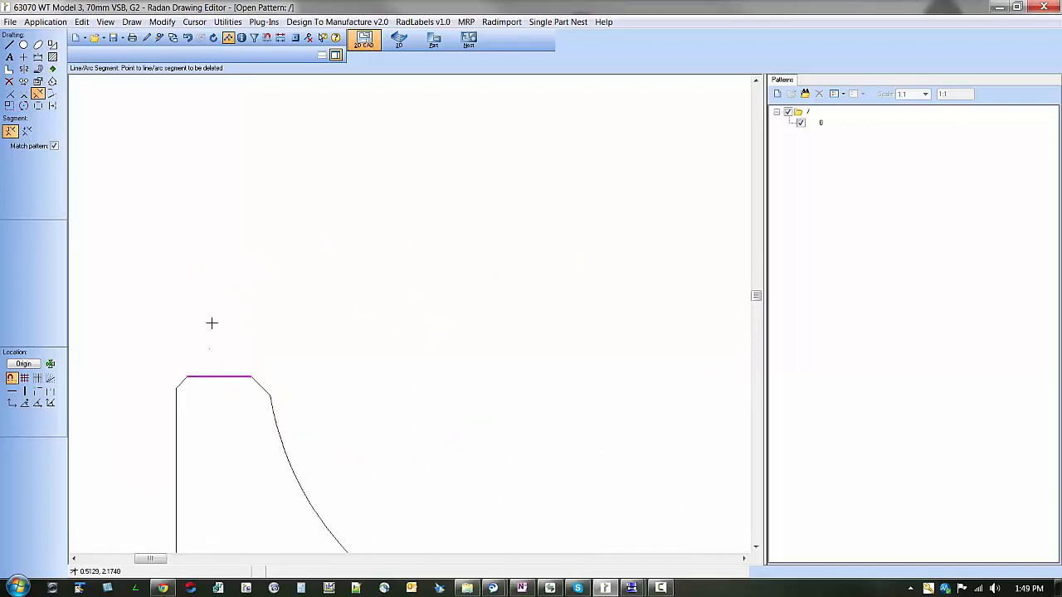
# Delete the leftover arc piece that rises above the left end of the small middle groove.
pyautogui.scroll(-2, 167, 283)
pyautogui.scroll(-2, 168, 283)
pyautogui.scroll(3, 315, 363)
pyautogui.click(328, 321)
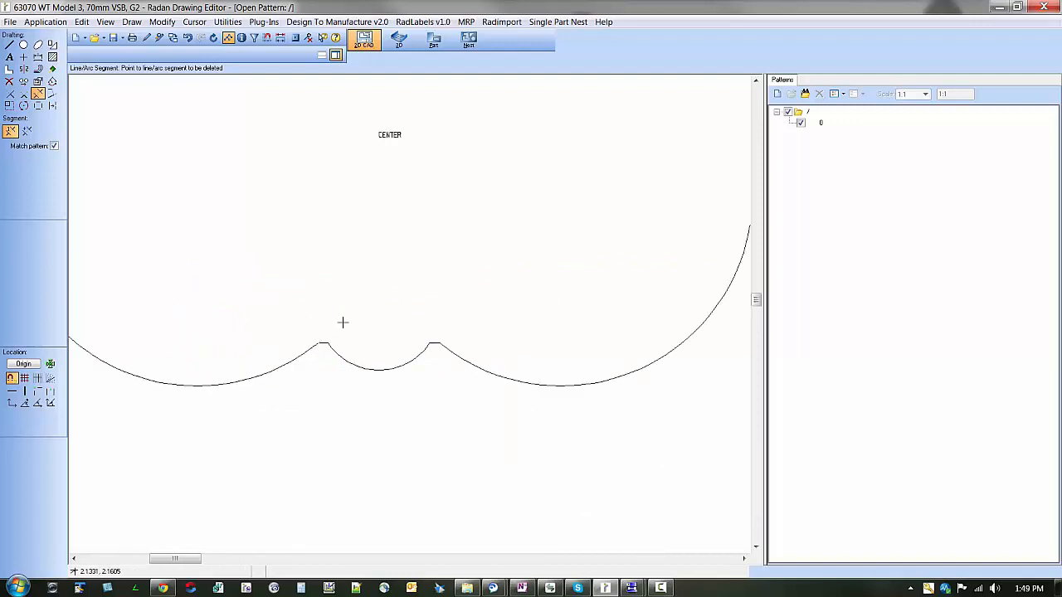
# Inspect the whole remaining die outline, from the curved upper edge down to the tang, for leftover segments.
pyautogui.scroll(-8, 415, 358)
pyautogui.scroll(2, 251, 327)
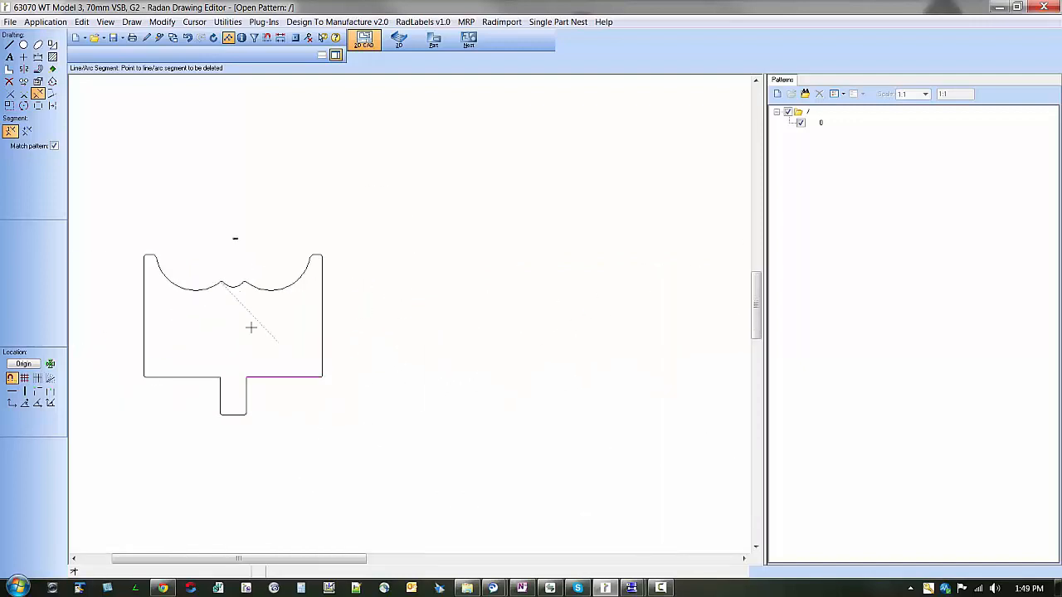
pyautogui.scroll(3, 116, 298)
pyautogui.scroll(-2, 403, 303)
pyautogui.scroll(1, 325, 357)
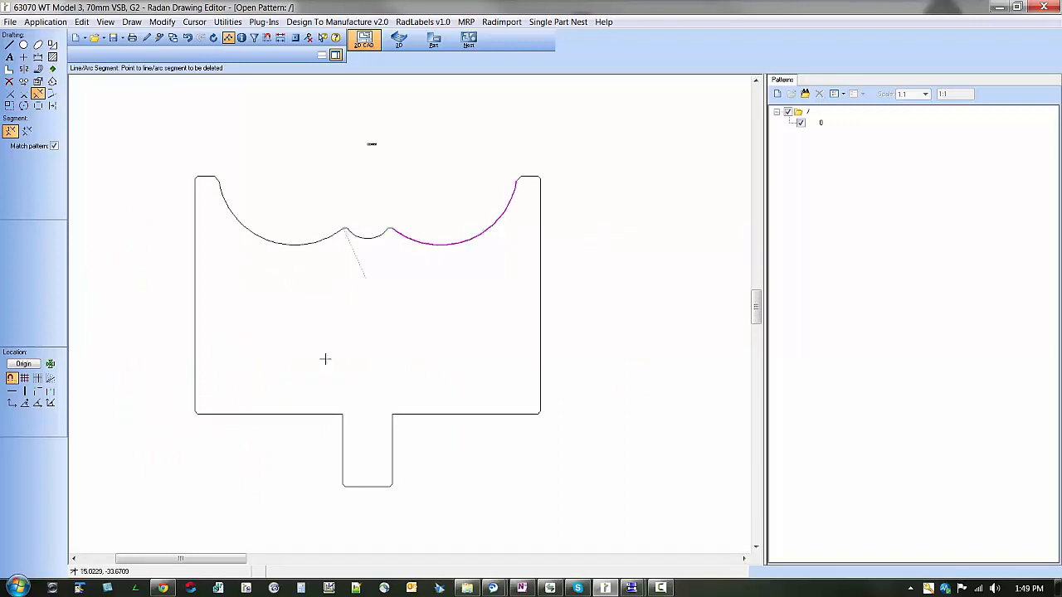
pyautogui.scroll(1, 264, 337)
pyautogui.scroll(1, 309, 271)
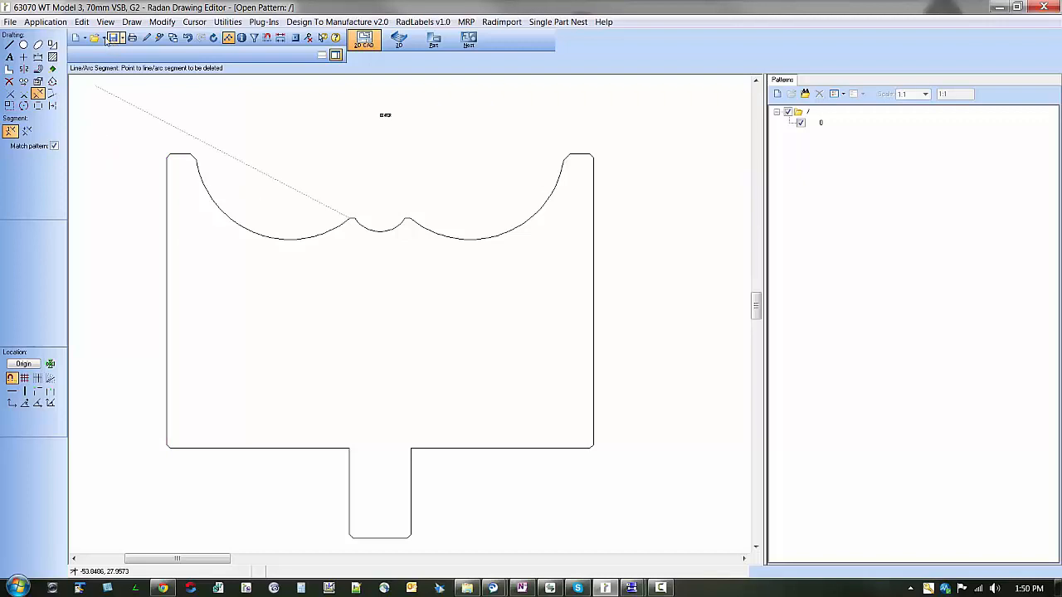
# Save the drawing to the Desktop as a DXF file, overwriting 63070 WT G2.dxf.
pyautogui.click(10, 22)
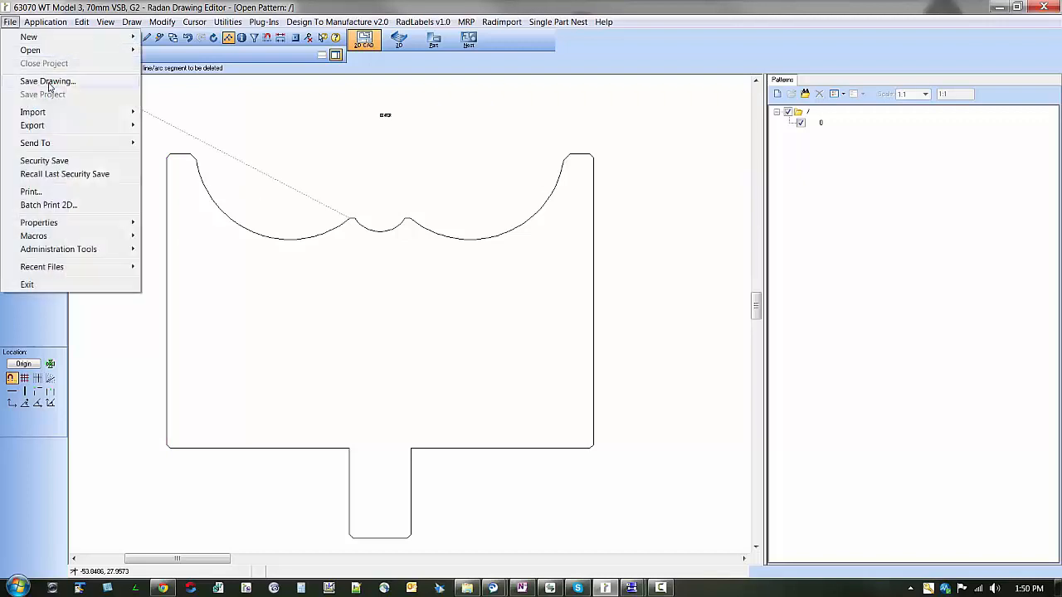
pyautogui.click(49, 83)
pyautogui.click(451, 406)
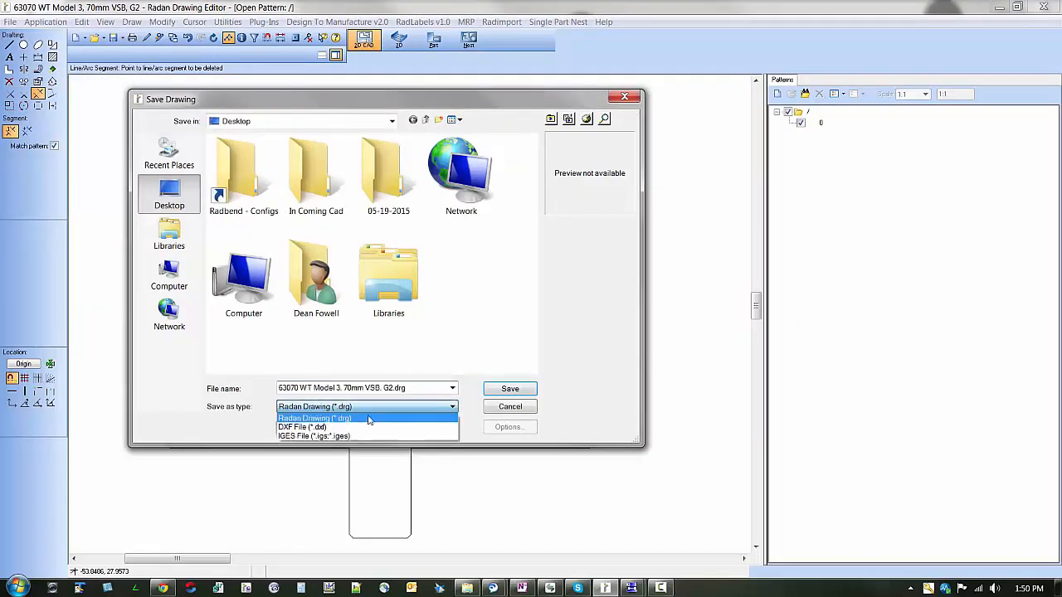
pyautogui.click(365, 428)
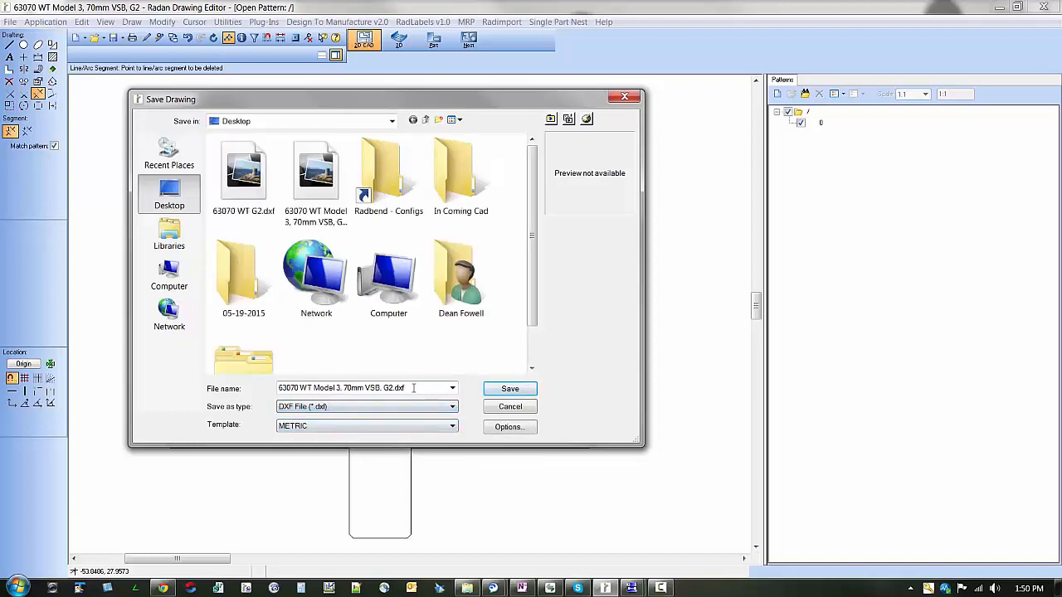
pyautogui.click(249, 178)
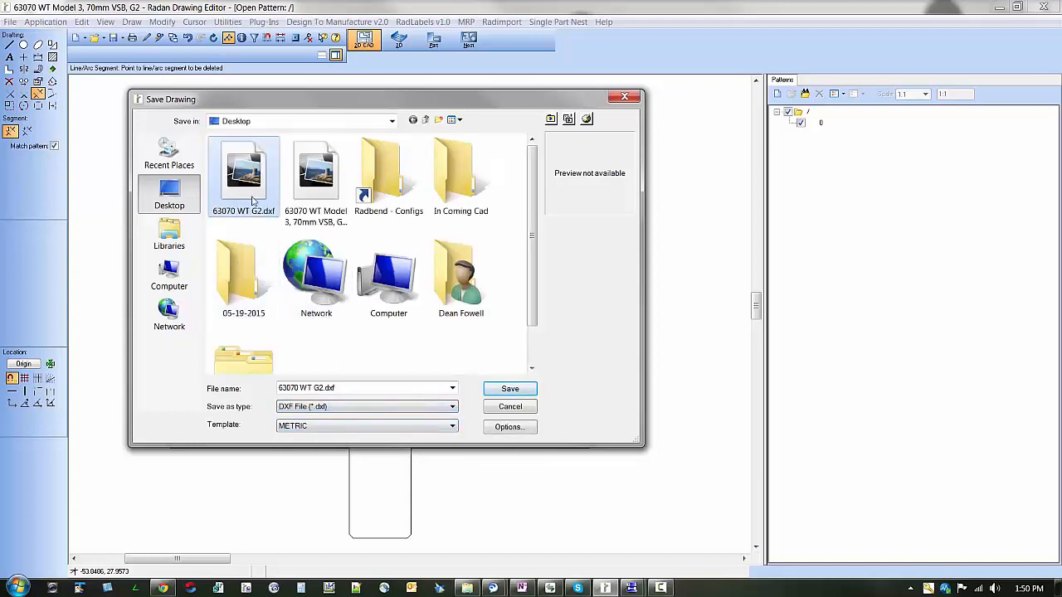
pyautogui.click(528, 389)
pyautogui.click(572, 300)
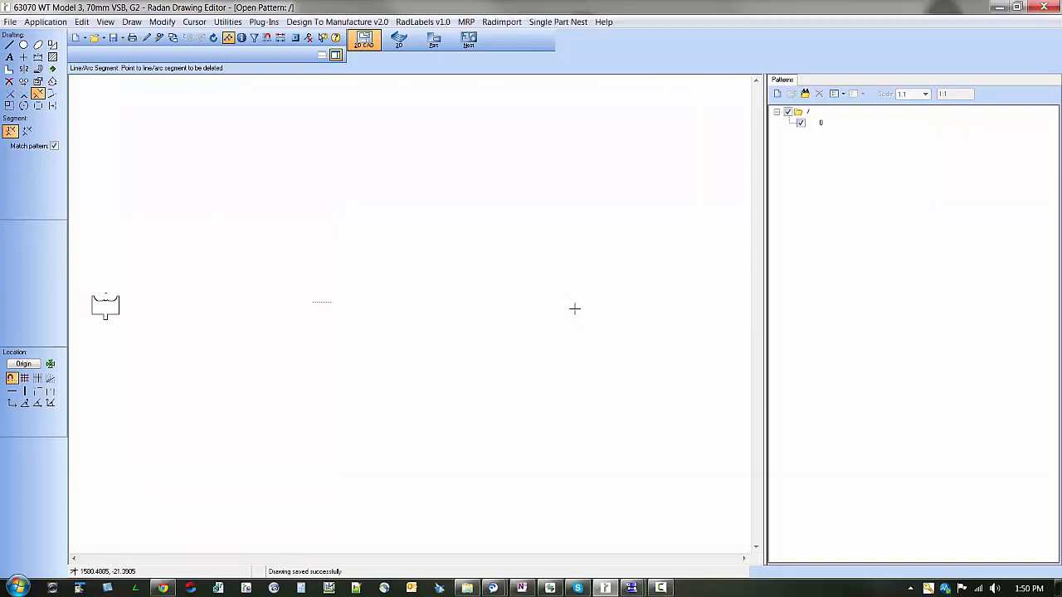
pyautogui.scroll(2, 71, 302)
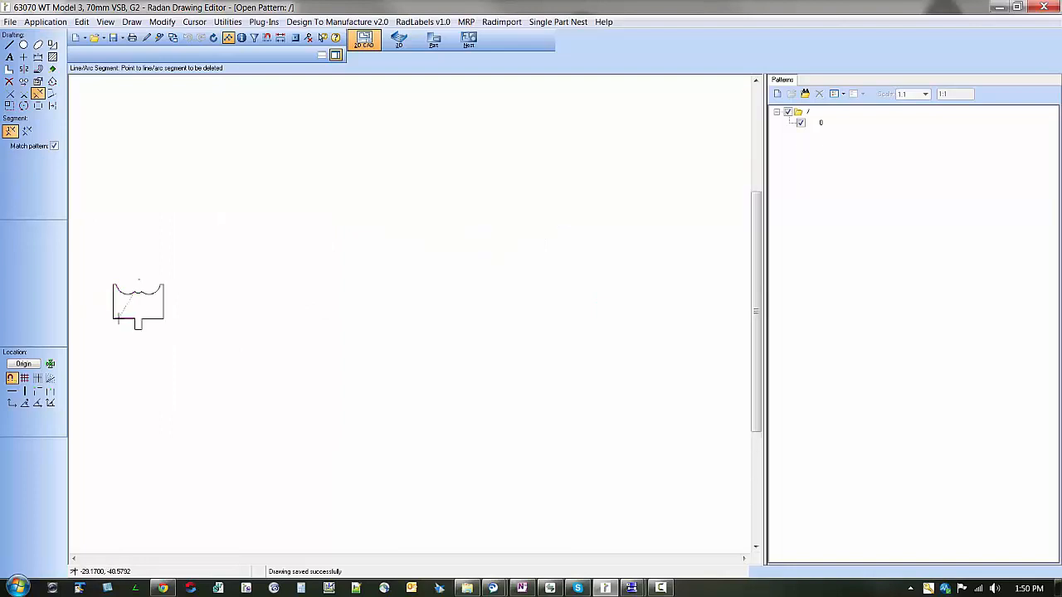
# Switch to Radbend and bring up the Tool/Material Editor for the TruBend 5130 press brake.
pyautogui.click(632, 587)
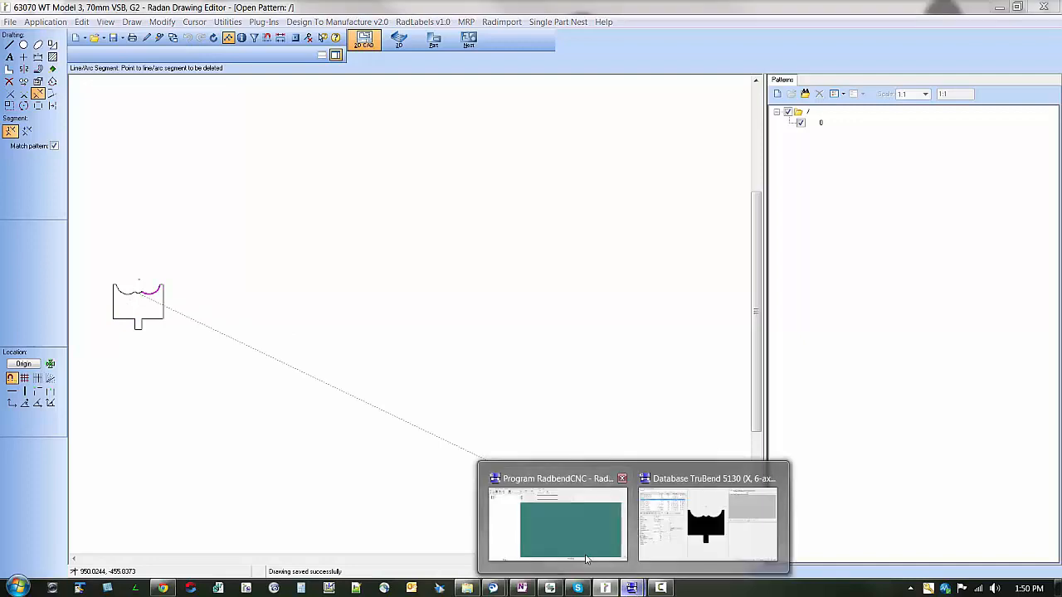
pyautogui.click(599, 519)
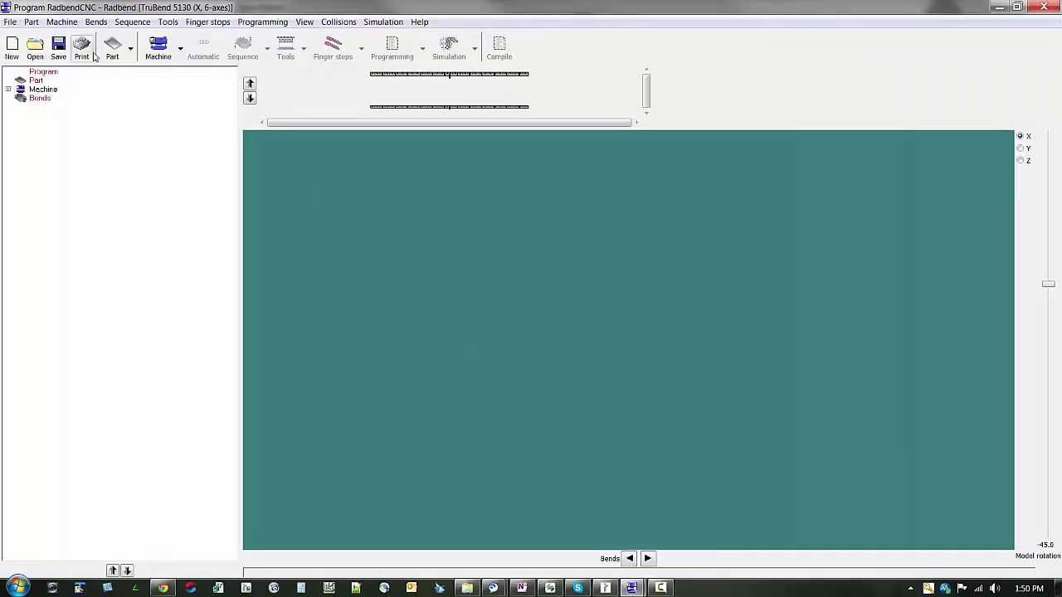
pyautogui.click(178, 51)
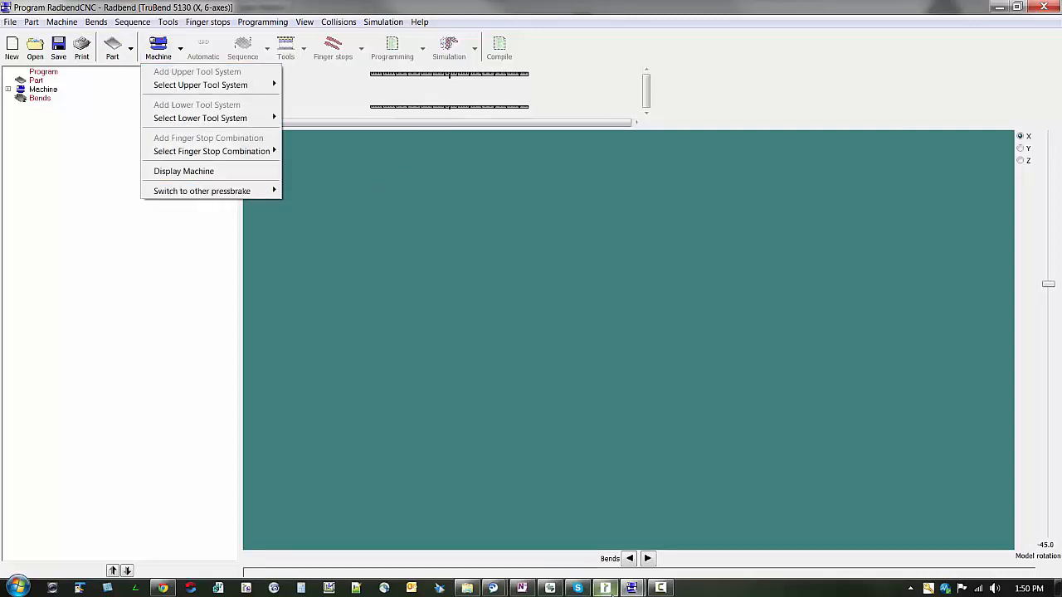
pyautogui.click(166, 22)
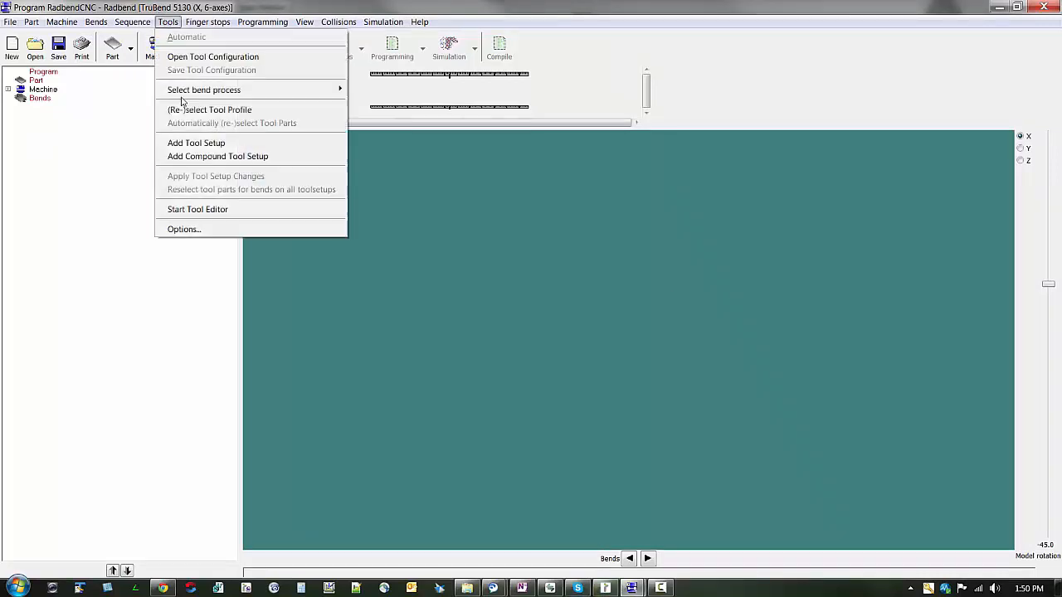
pyautogui.click(208, 211)
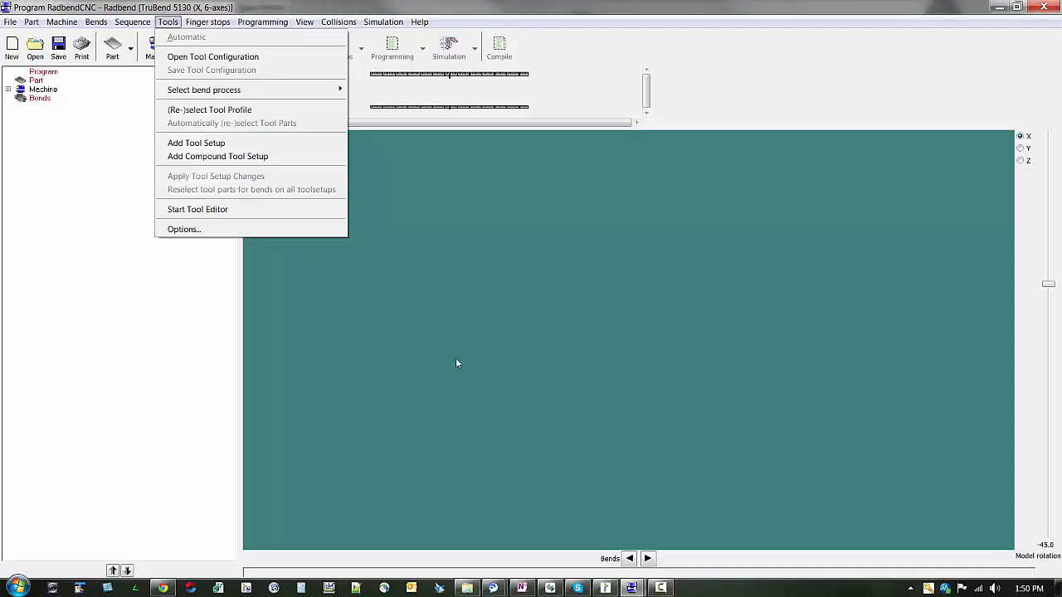
pyautogui.moveTo(632, 587)
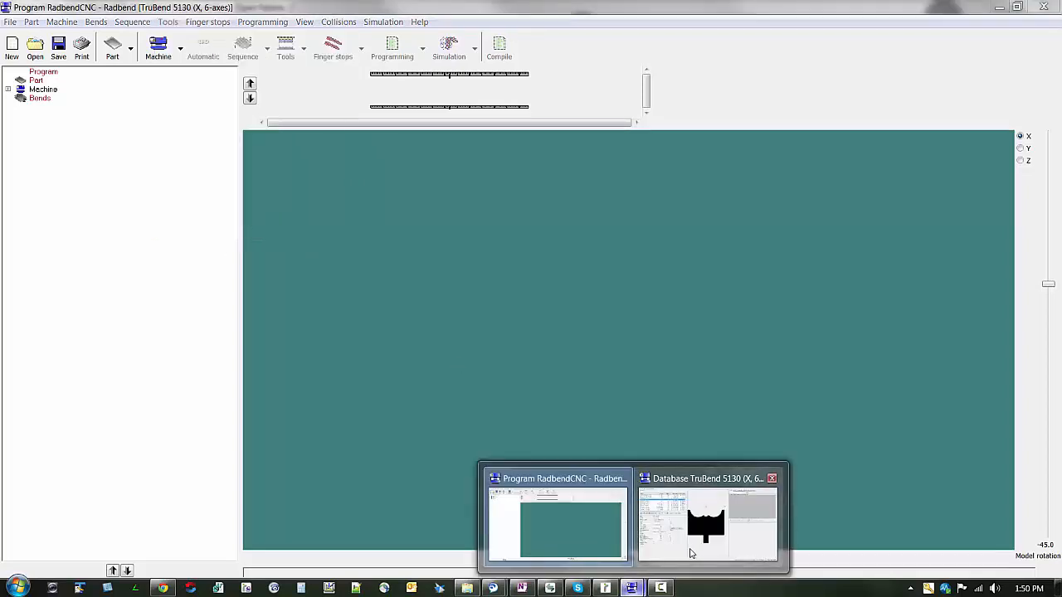
pyautogui.click(692, 553)
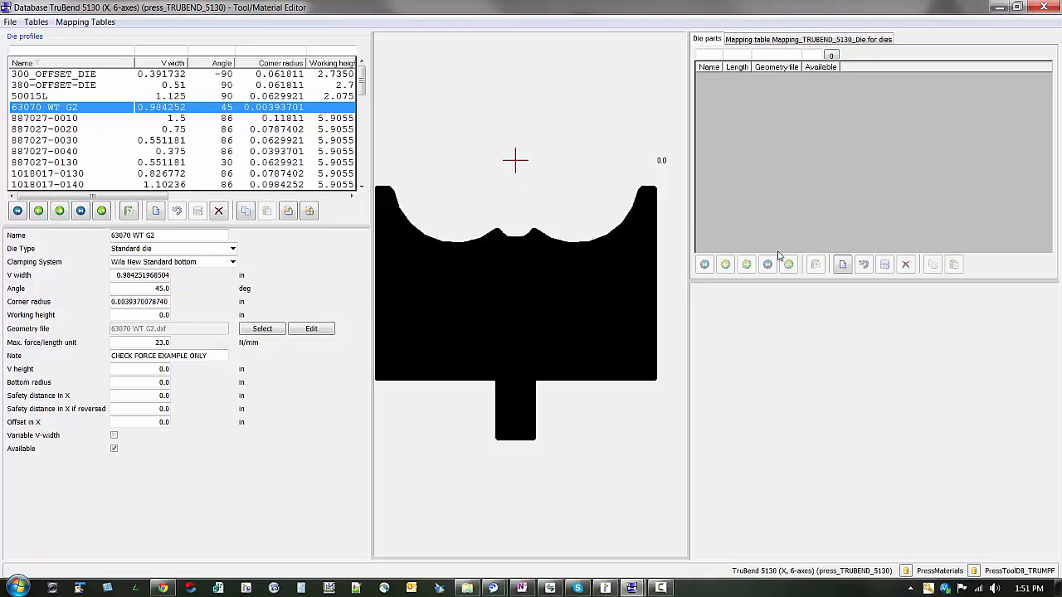
# Add a die part named 63070 WT G2 with a length of 515 mm to the 63070 WT G2 profile, save it and leave the editor.
pyautogui.click(846, 270)
pyautogui.click(808, 291)
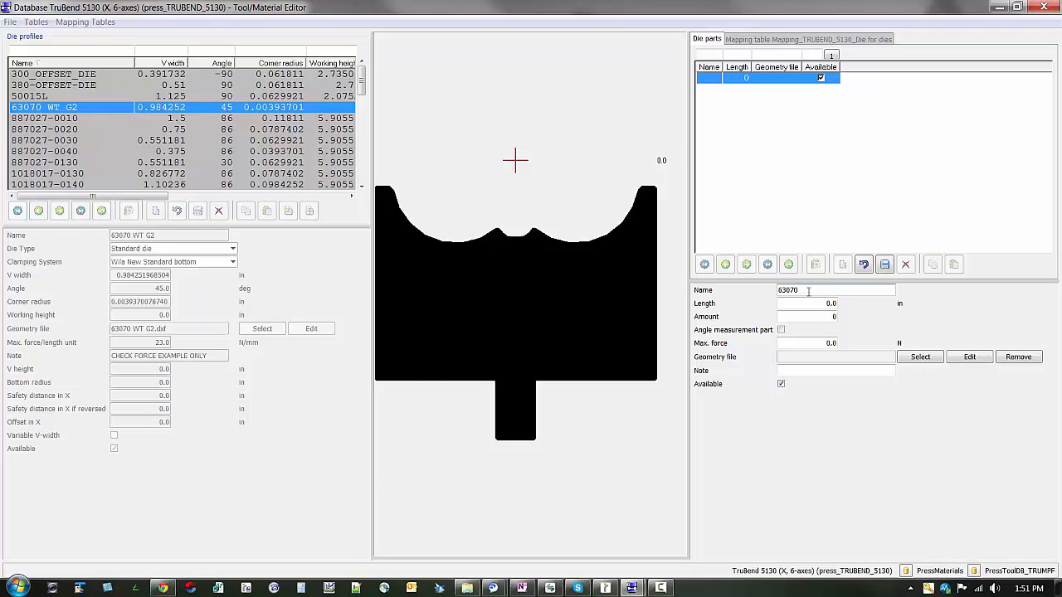
pyautogui.press('capslock')
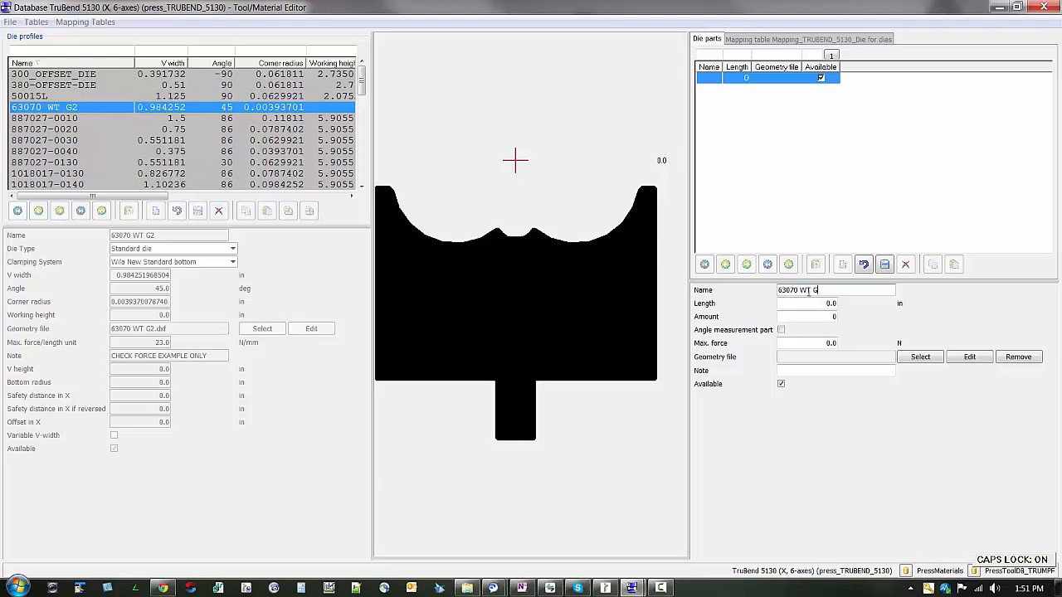
pyautogui.click(821, 303)
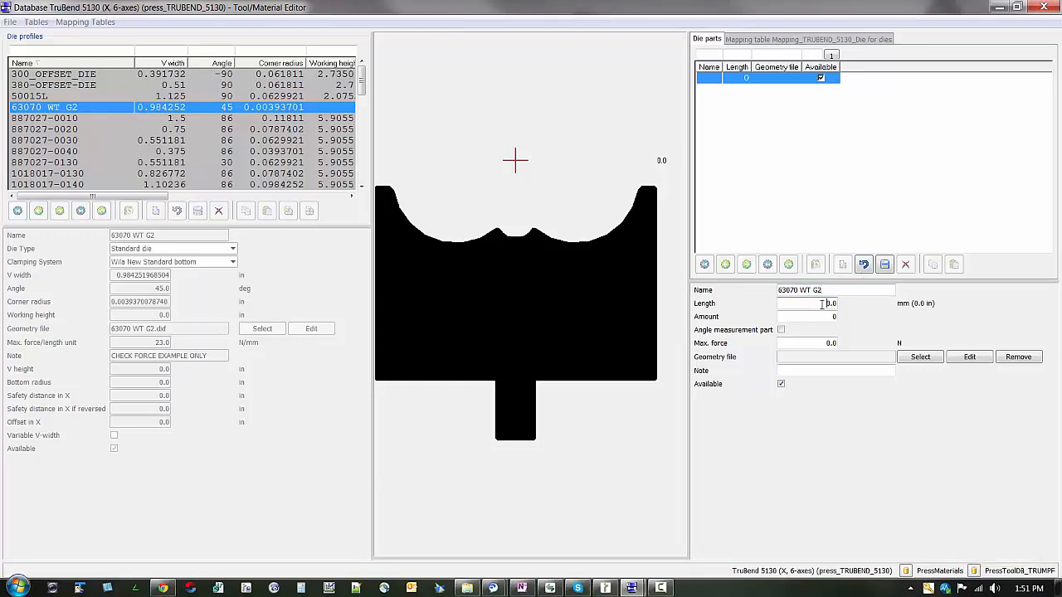
pyautogui.moveTo(824, 305); pyautogui.dragTo(863, 307)
pyautogui.write('515')
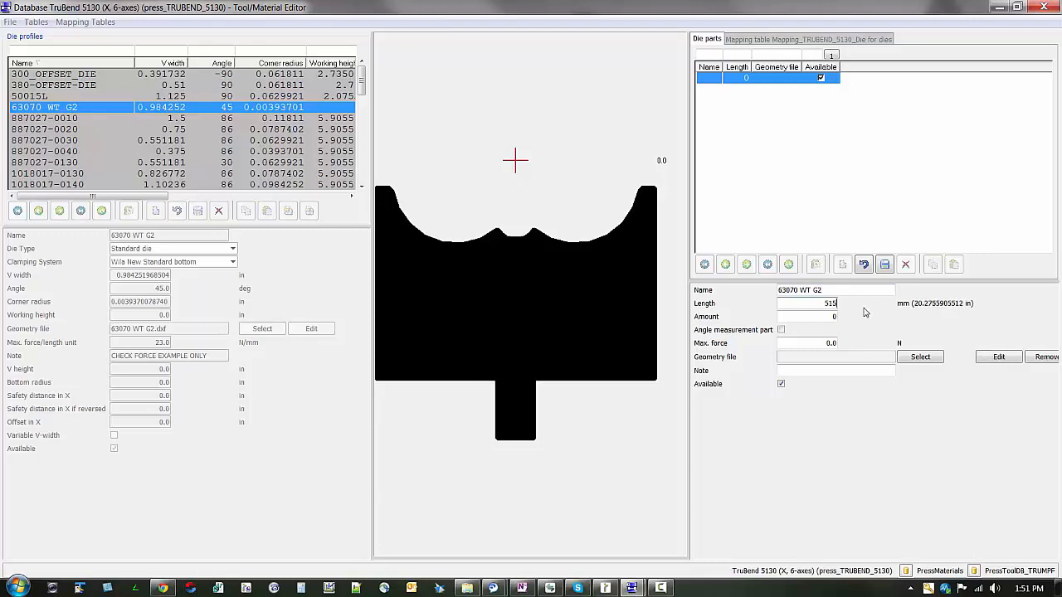
pyautogui.click(836, 372)
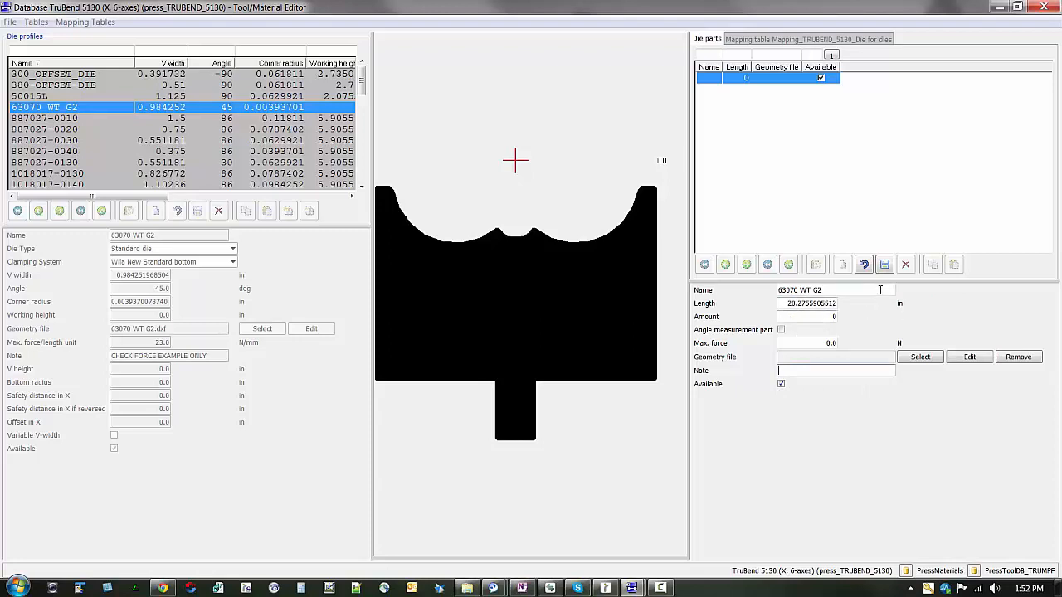
pyautogui.click(885, 265)
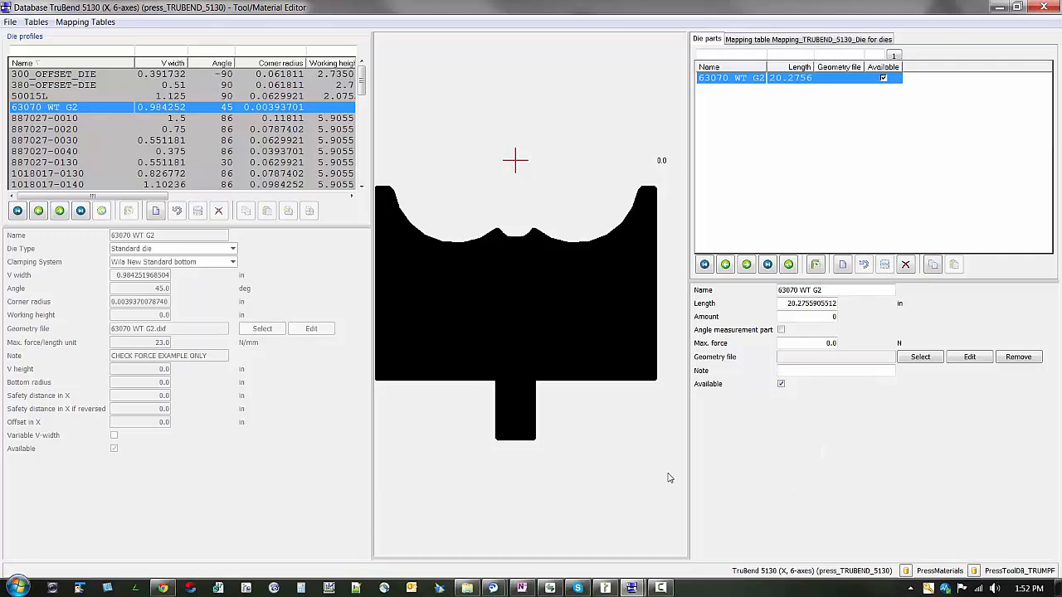
pyautogui.click(1044, 7)
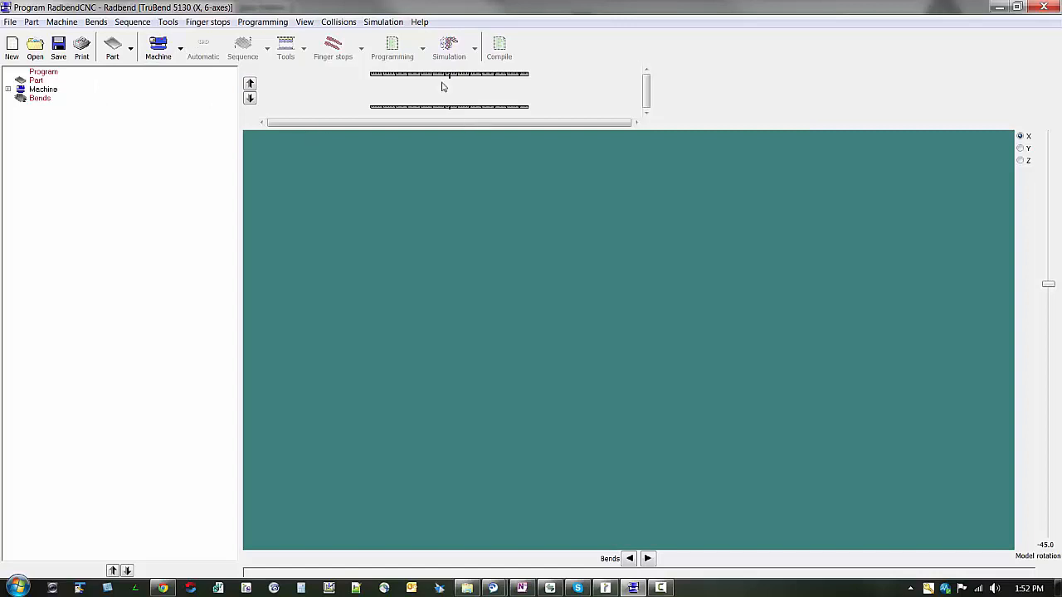
# Look up the 63070 WT G2 die profile in the manual tool selection, view its shape and available dies, and close the dialog.
pyautogui.click(168, 21)
pyautogui.click(204, 143)
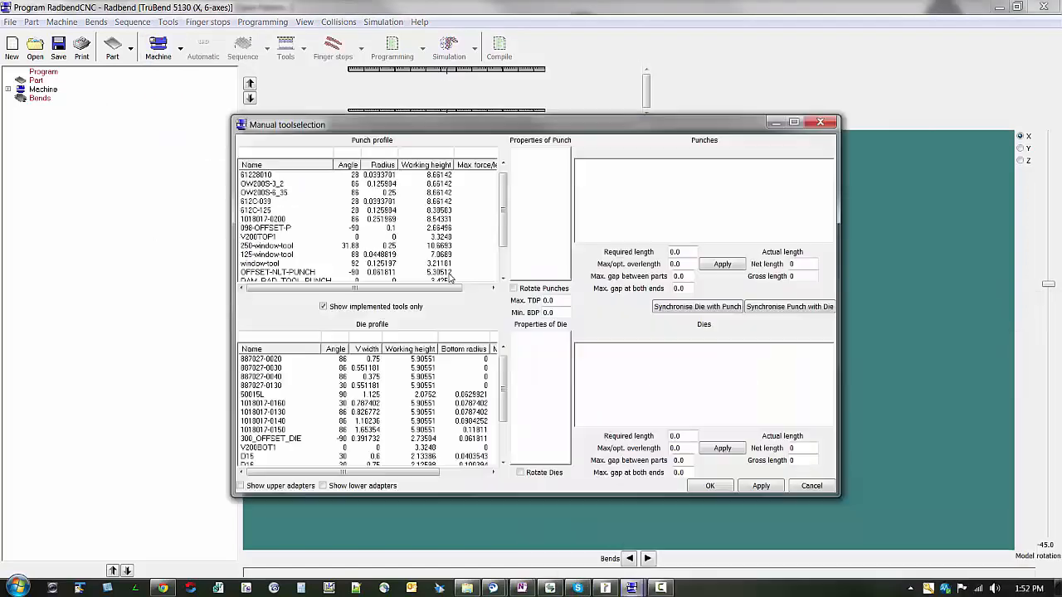
pyautogui.moveTo(363, 129); pyautogui.dragTo(244, 99)
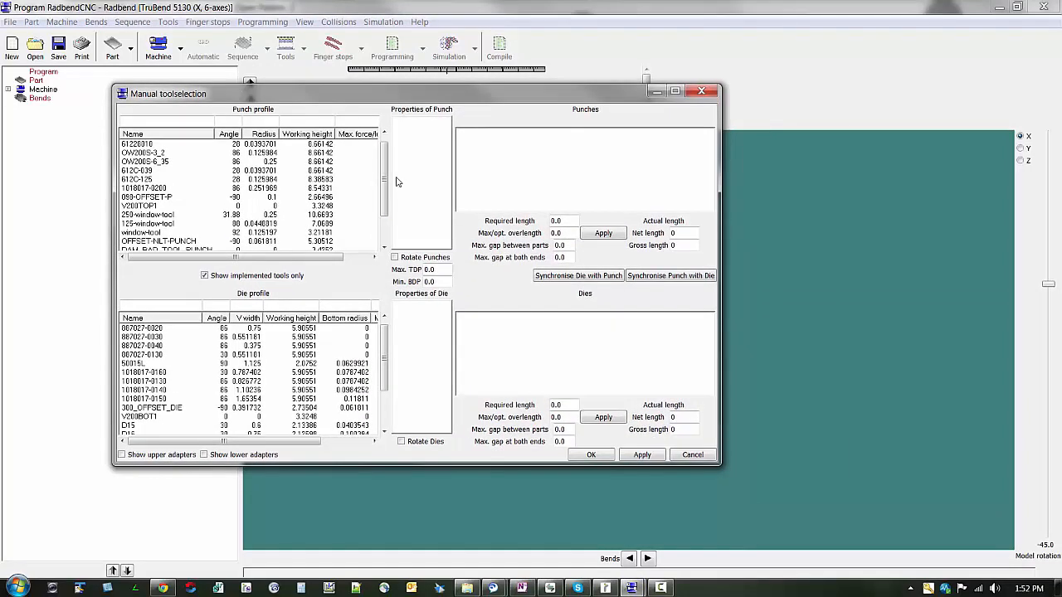
pyautogui.moveTo(384, 355); pyautogui.dragTo(384, 397)
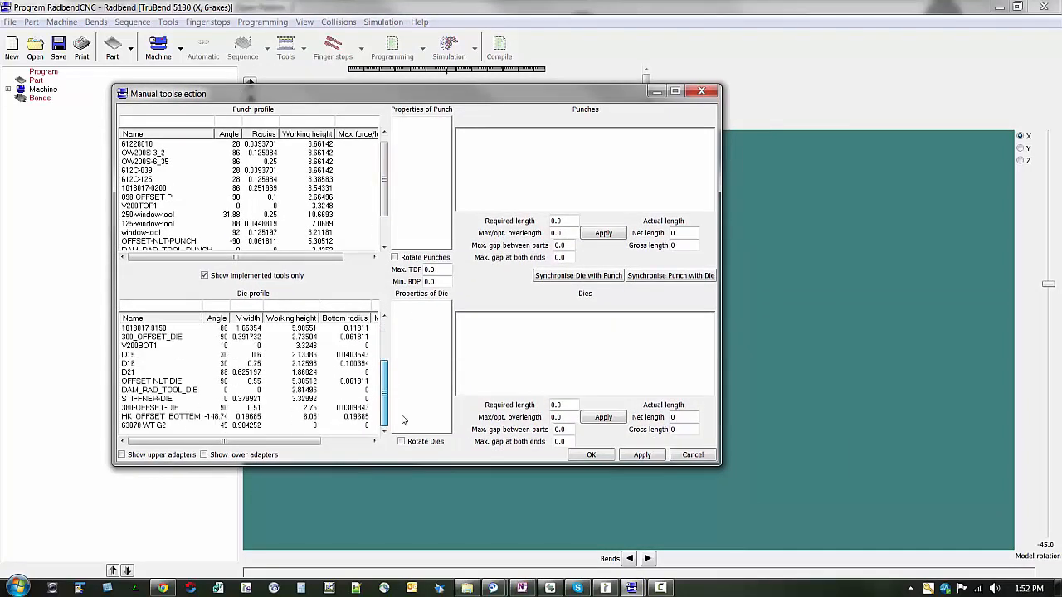
pyautogui.click(154, 426)
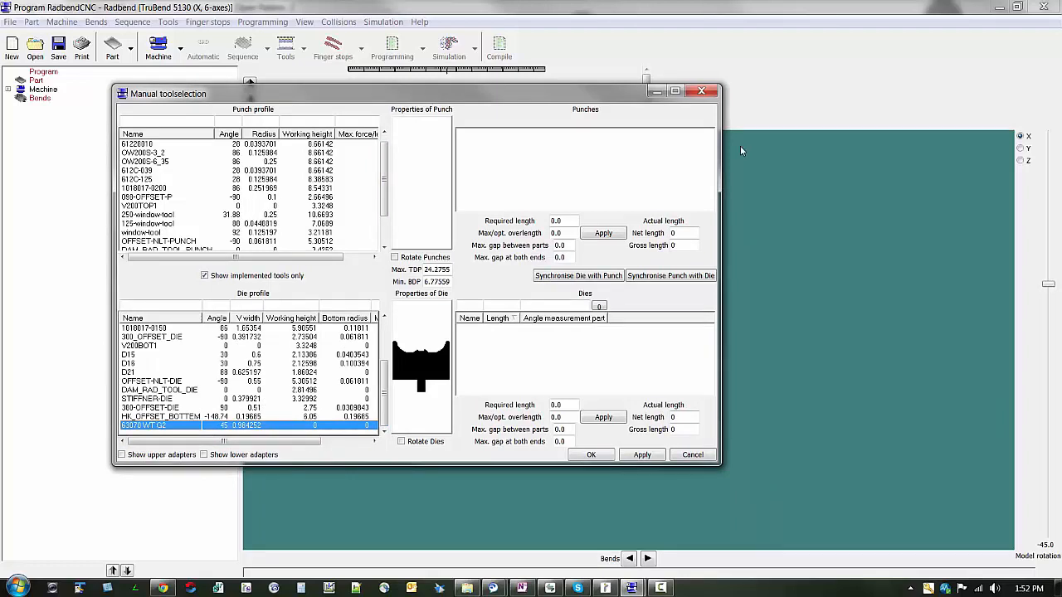
pyautogui.click(703, 93)
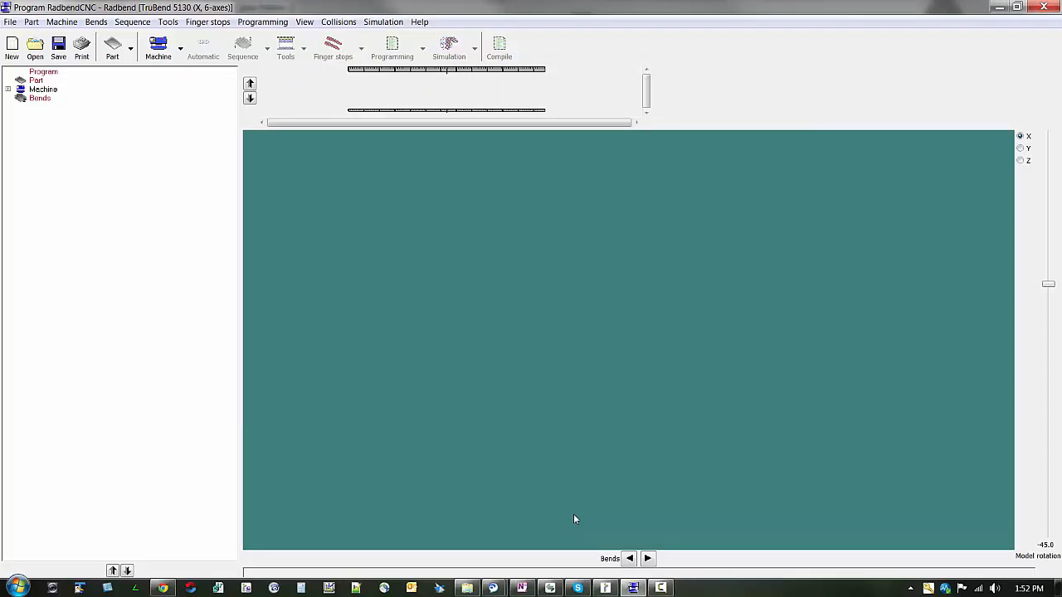
# In Windows Explorer, sort the tool geometry folder by modification date, check the 63070 WT G2.dxf entry and close the folder.
pyautogui.click(467, 587)
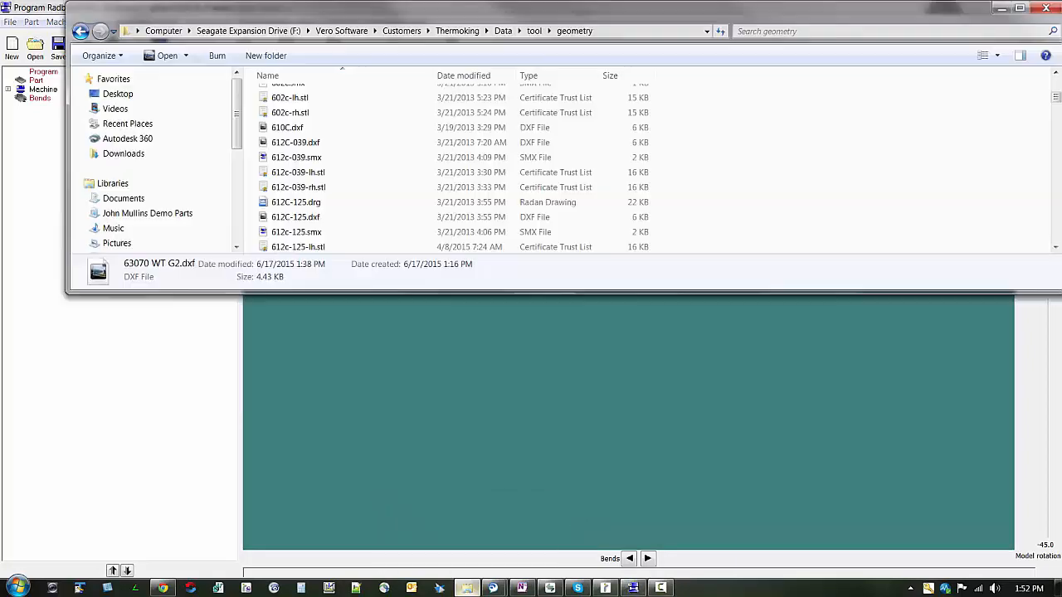
pyautogui.moveTo(539, 16); pyautogui.dragTo(459, 20)
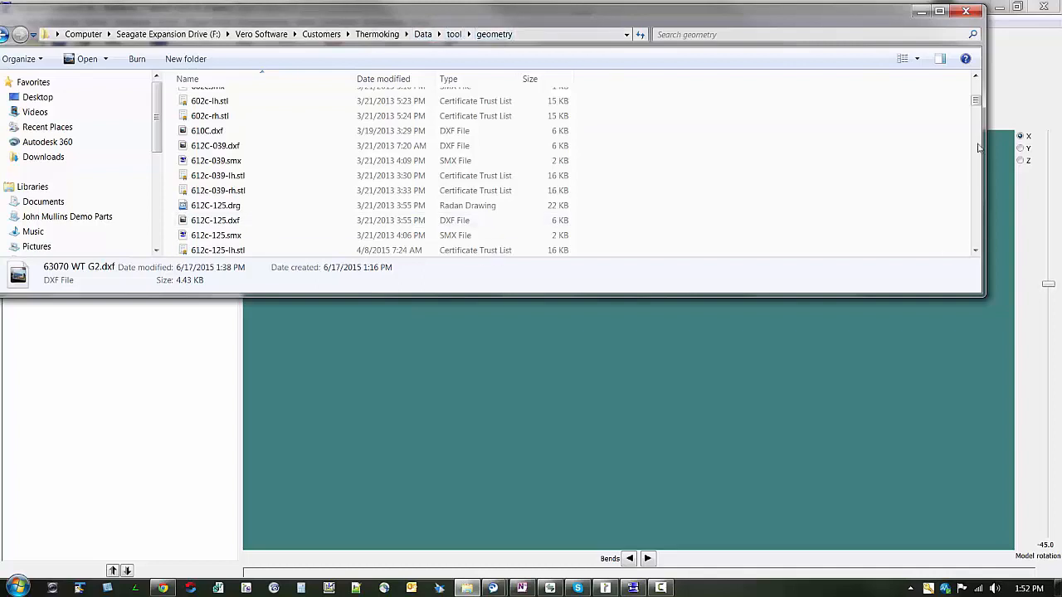
pyautogui.moveTo(976, 102); pyautogui.dragTo(975, 79)
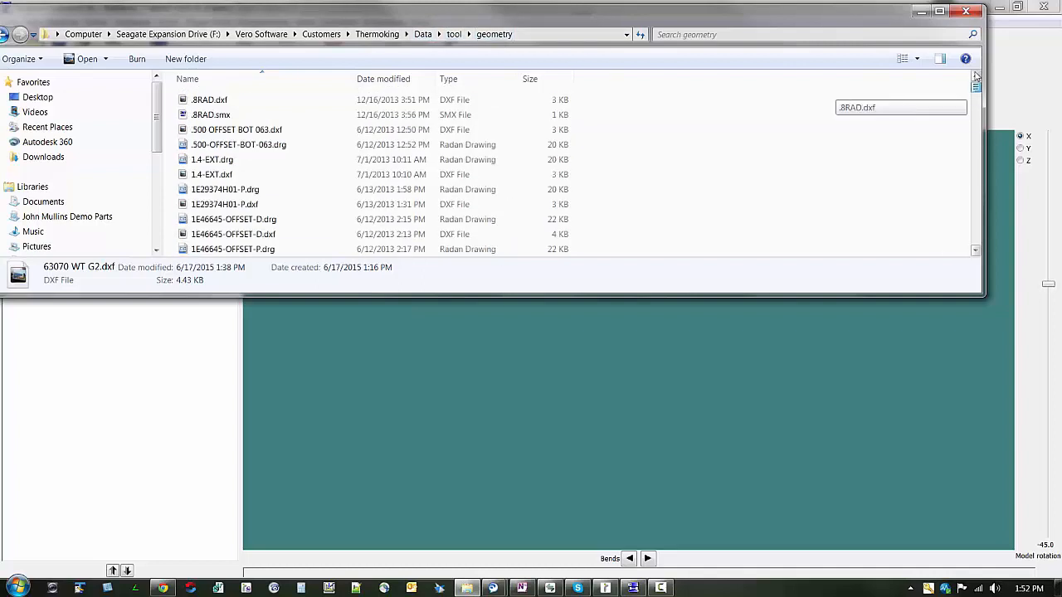
pyautogui.click(395, 81)
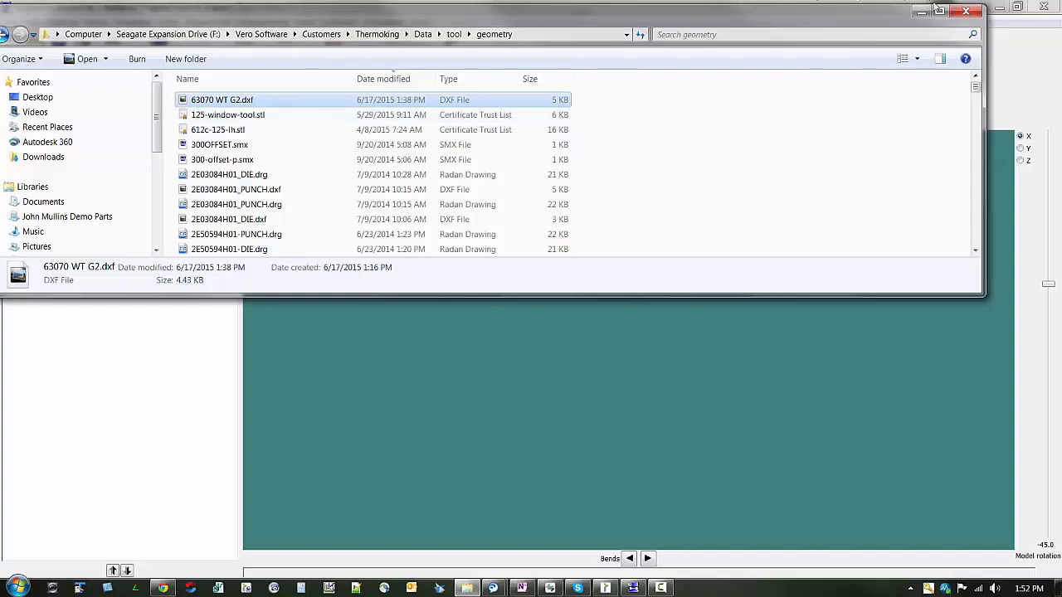
pyautogui.click(965, 11)
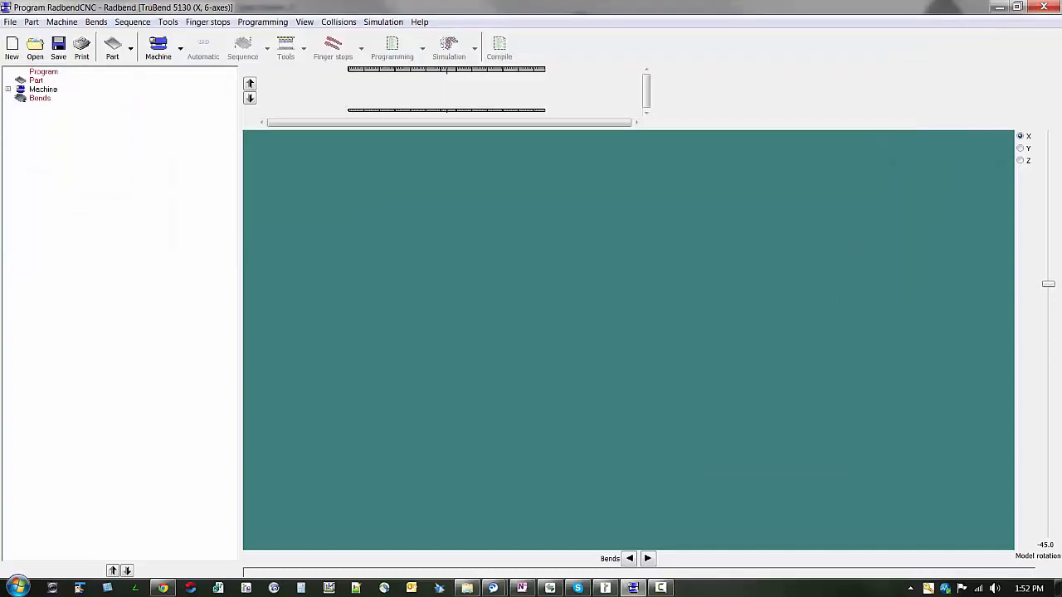